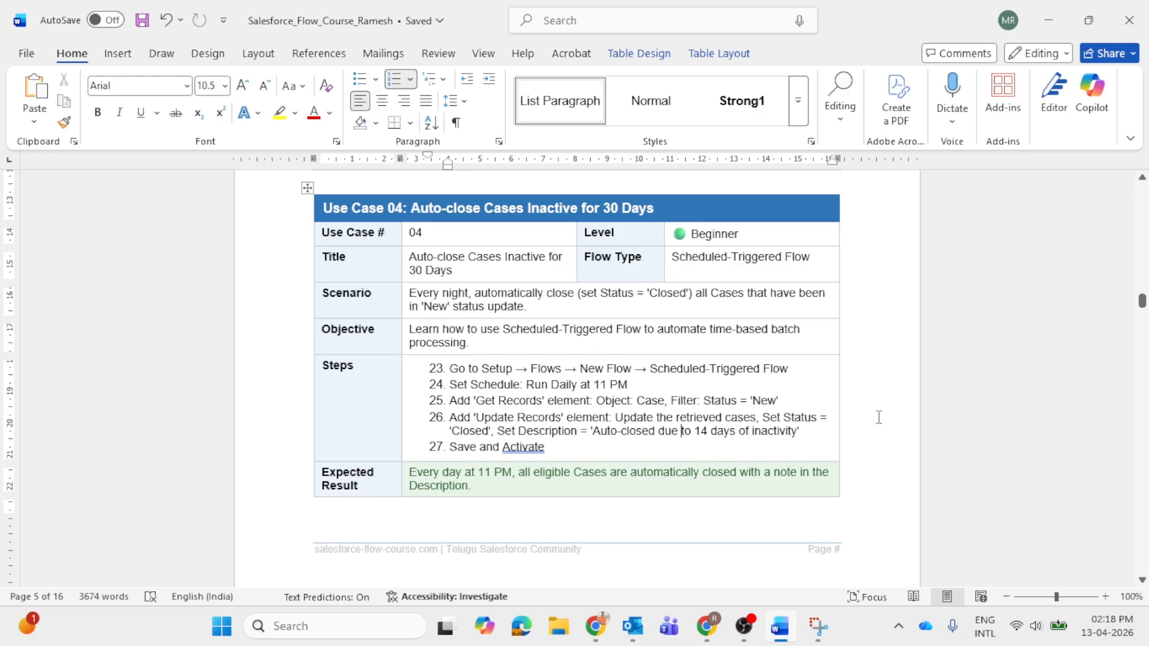
- Switch to the Salesforce flow in Chrome and remove the Last Modified Date condition from the Update fields element
{"action": "key", "text": "alt+Tab"}
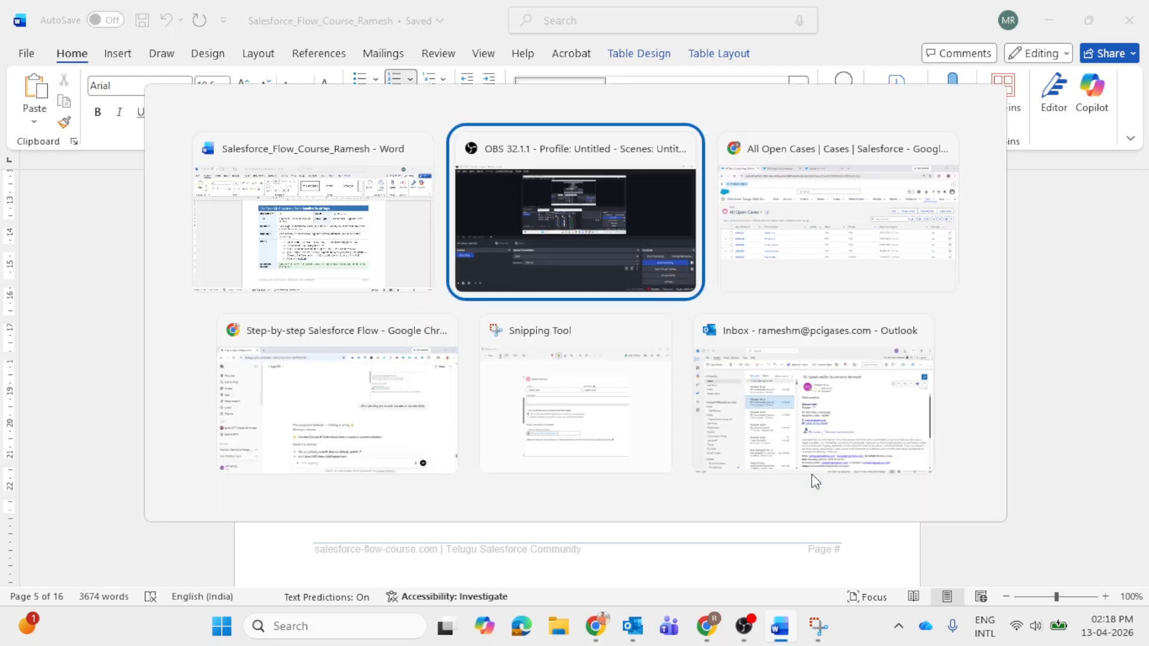
{"action": "key", "text": "alt+Tab"}
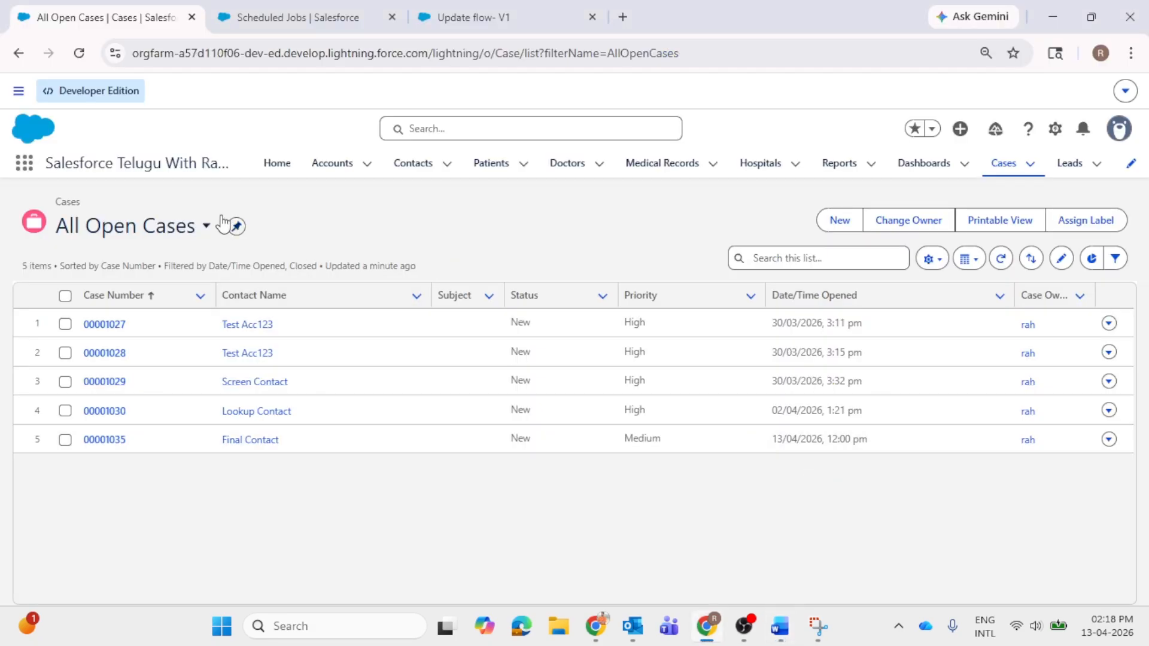
{"action": "left_click", "coordinate": [343, 15]}
{"action": "left_click", "coordinate": [483, 15]}
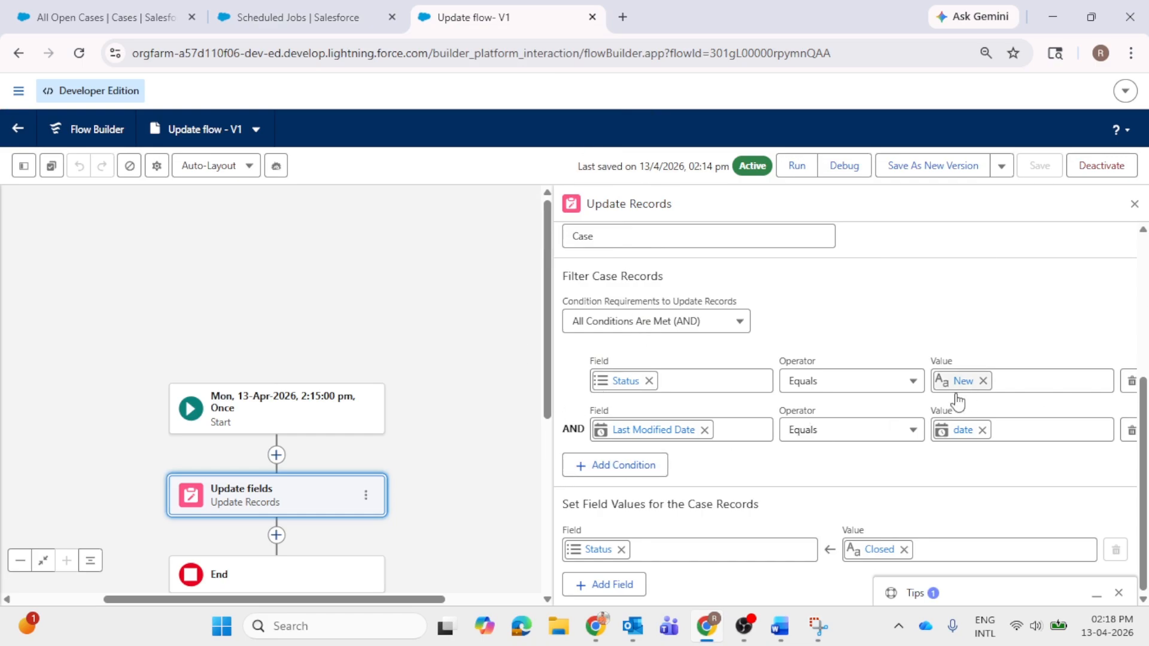
{"action": "left_click", "coordinate": [1130, 433]}
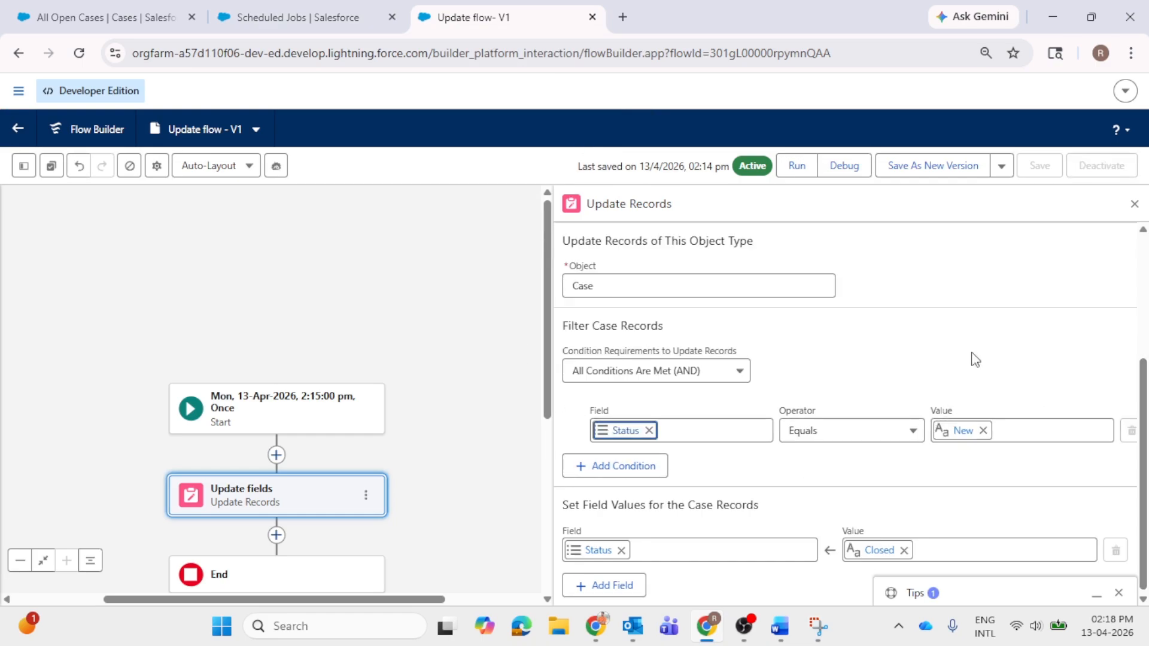
{"action": "triple_click", "coordinate": [749, 335]}
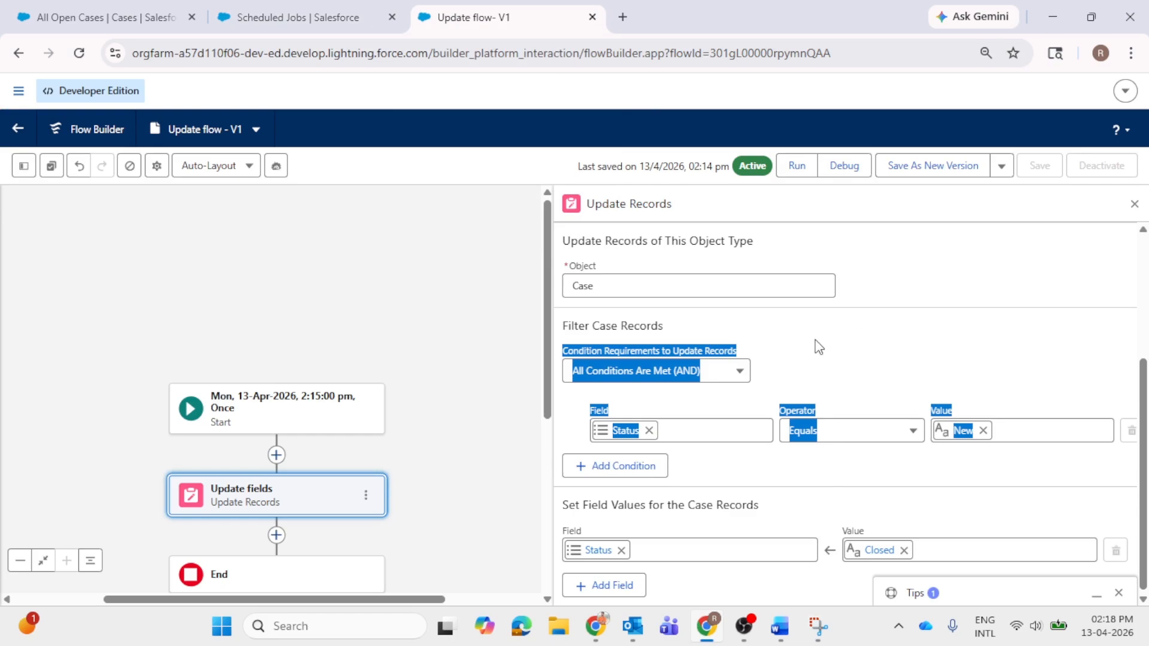
{"action": "left_click", "coordinate": [929, 312]}
{"action": "left_click", "coordinate": [1134, 204]}
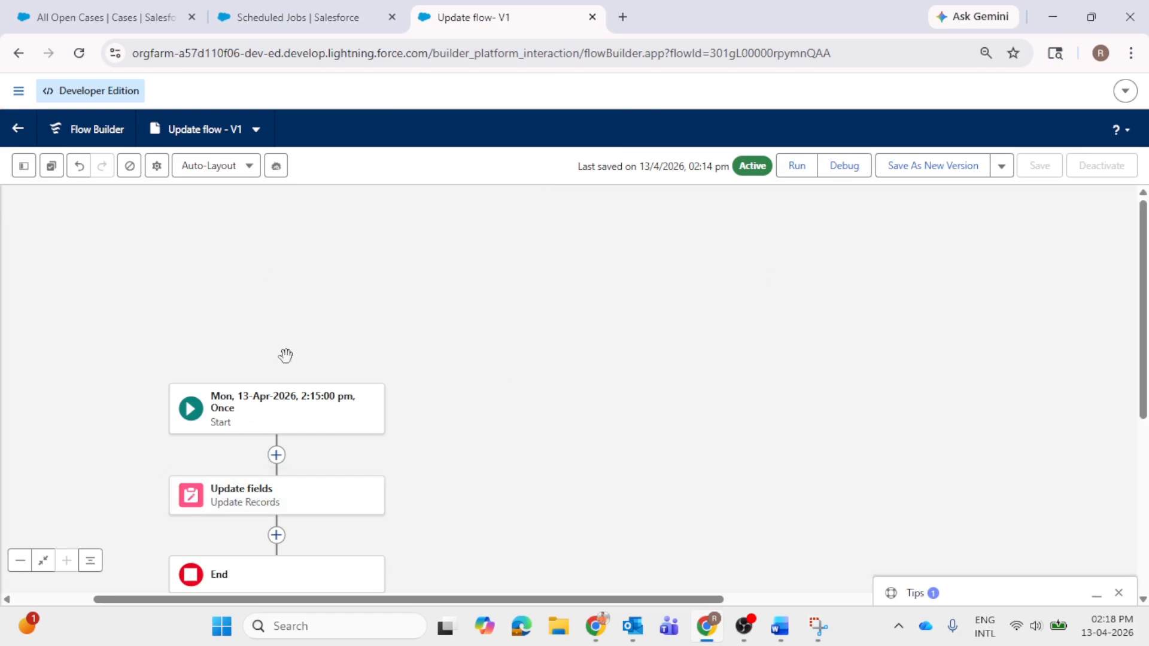
- Set the flow schedule's start time to 2:30 pm in the Start element
{"action": "left_click", "coordinate": [280, 392]}
{"action": "left_click", "coordinate": [366, 450]}
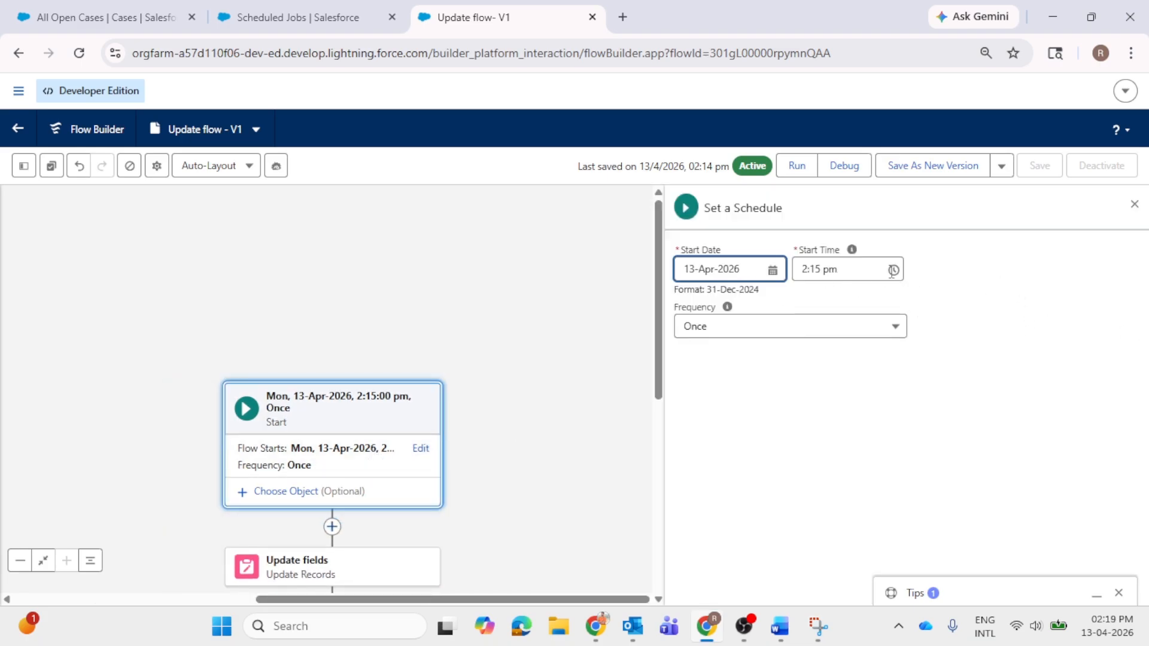
{"action": "left_click", "coordinate": [840, 269]}
{"action": "scroll", "coordinate": [841, 371], "scroll_direction": "down", "scroll_amount": 1}
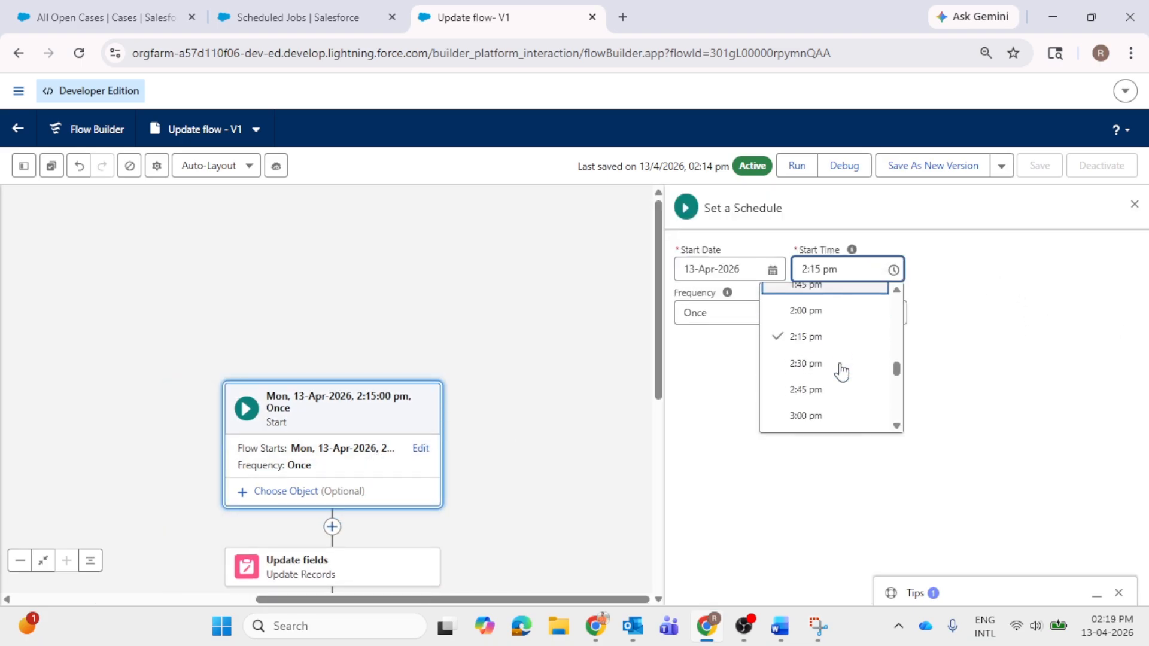
{"action": "left_click", "coordinate": [840, 371]}
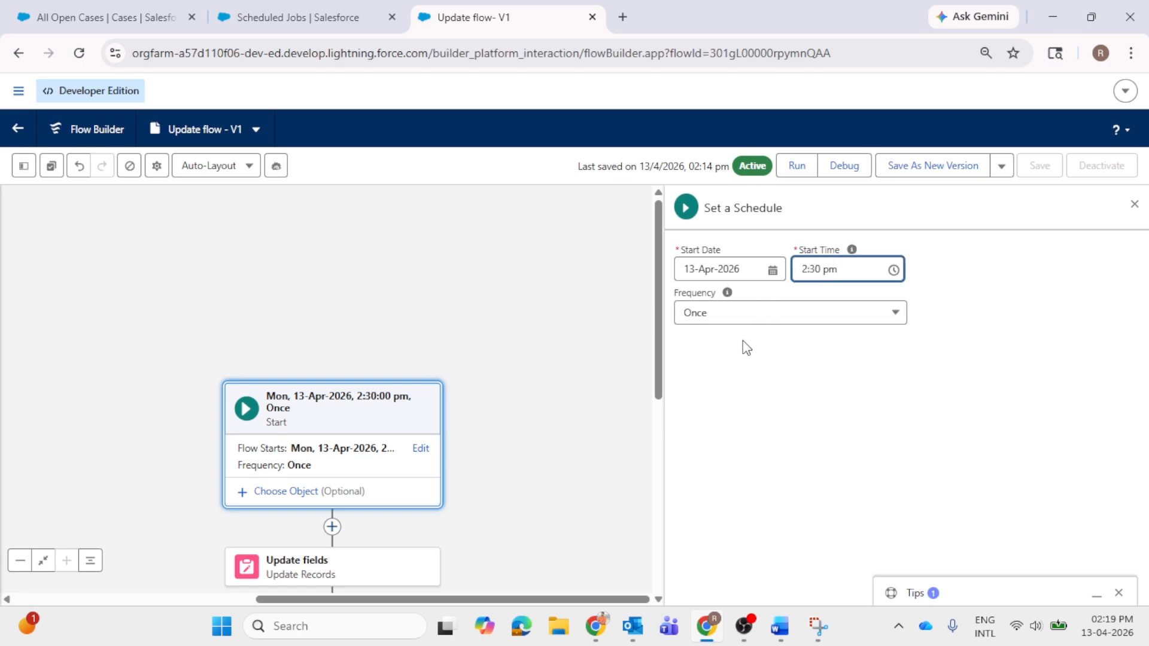
{"action": "left_click", "coordinate": [1134, 204]}
{"action": "scroll", "coordinate": [635, 311], "scroll_direction": "down", "scroll_amount": 1}
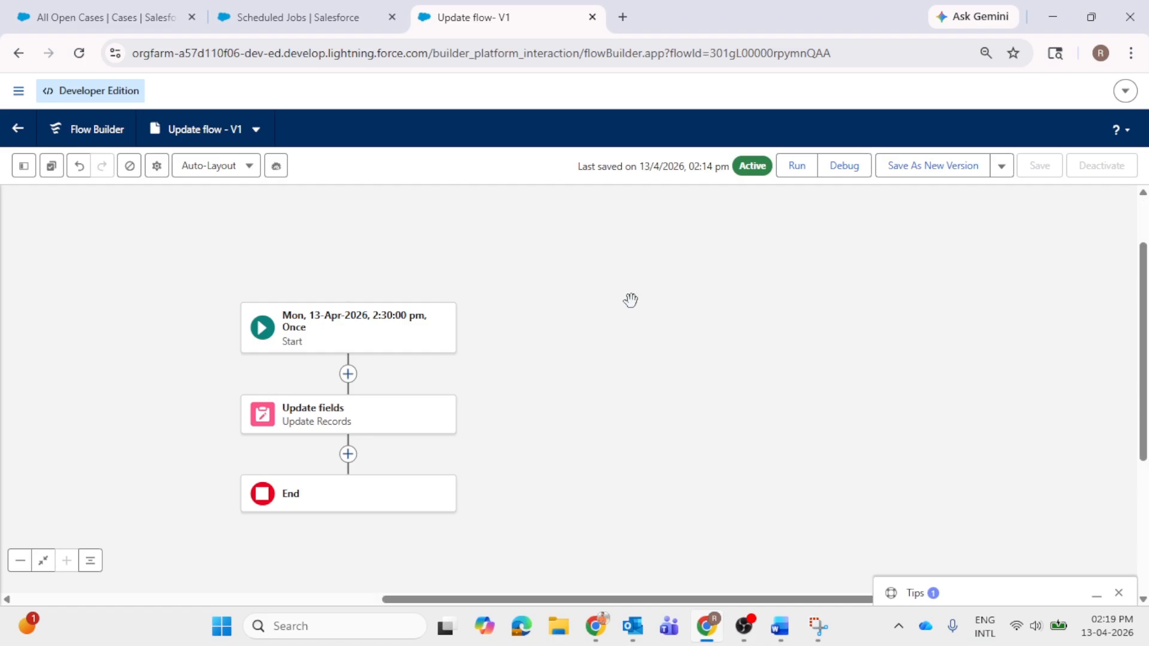
- Review the Update fields element's Case filter and field values alongside the All Open Cases list
{"action": "left_click", "coordinate": [392, 421]}
{"action": "scroll", "coordinate": [815, 325], "scroll_direction": "down", "scroll_amount": 3}
{"action": "scroll", "coordinate": [815, 329], "scroll_direction": "up", "scroll_amount": 3}
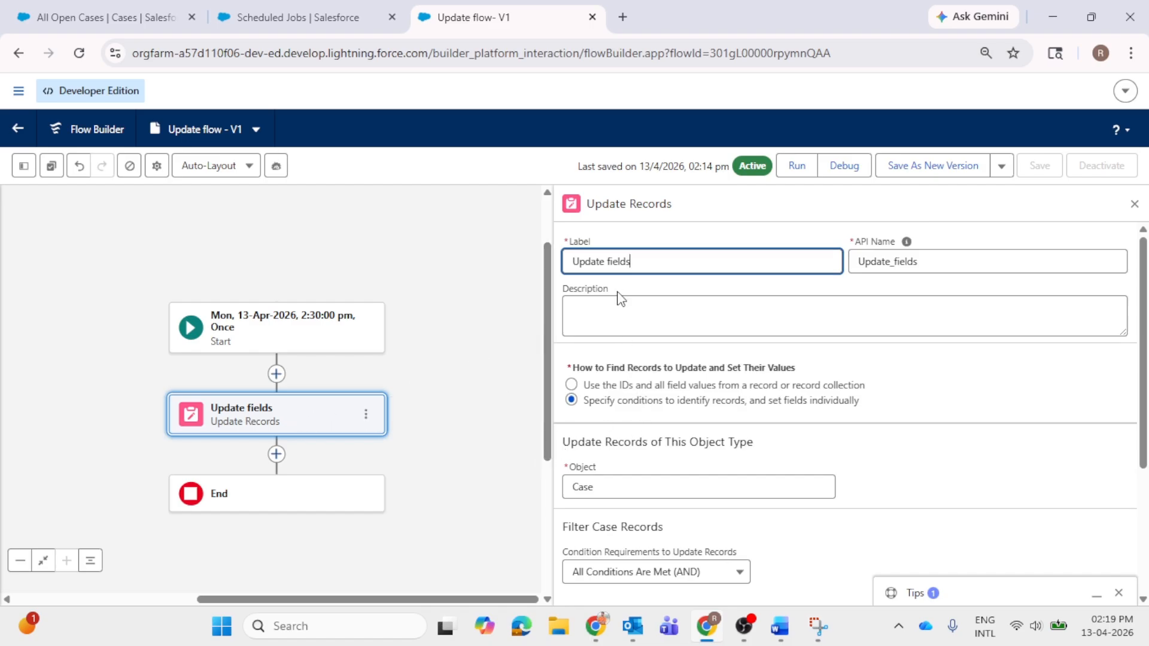
{"action": "scroll", "coordinate": [789, 361], "scroll_direction": "down", "scroll_amount": 3}
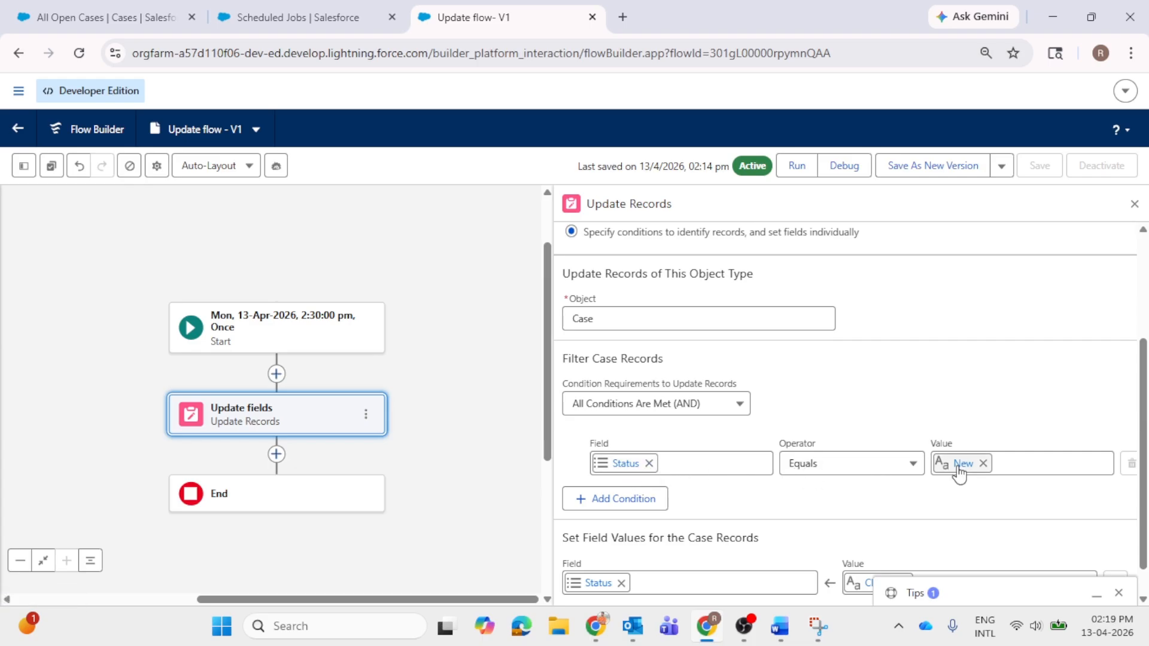
{"action": "left_click", "coordinate": [98, 17]}
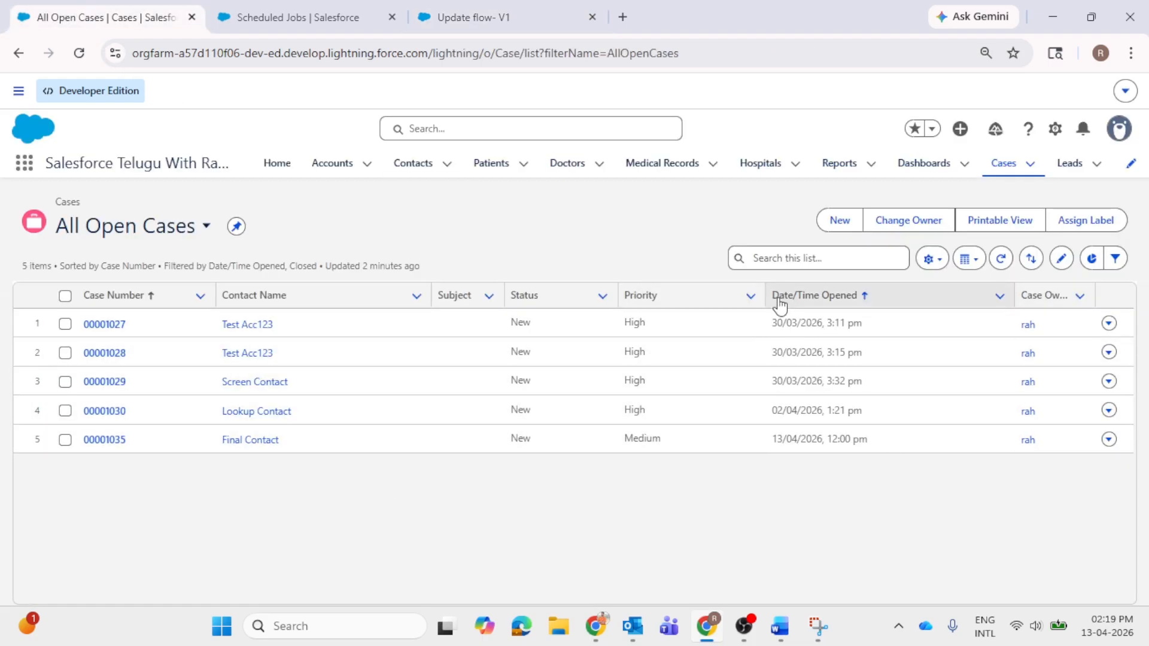
{"action": "left_click", "coordinate": [154, 231]}
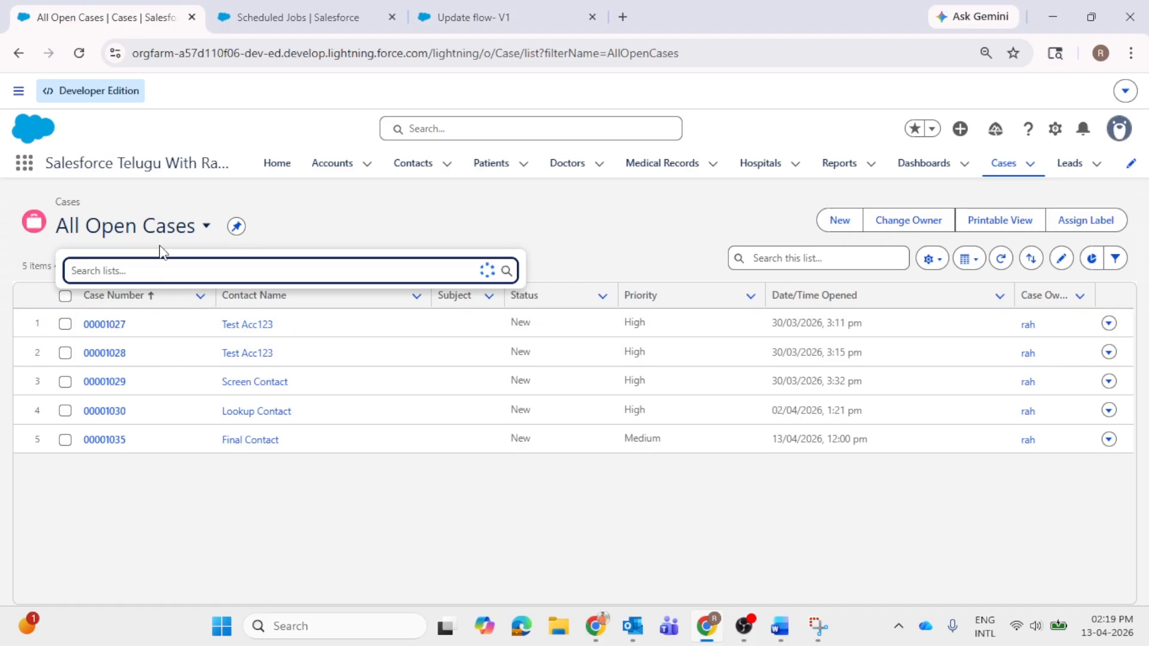
{"action": "left_click", "coordinate": [161, 352]}
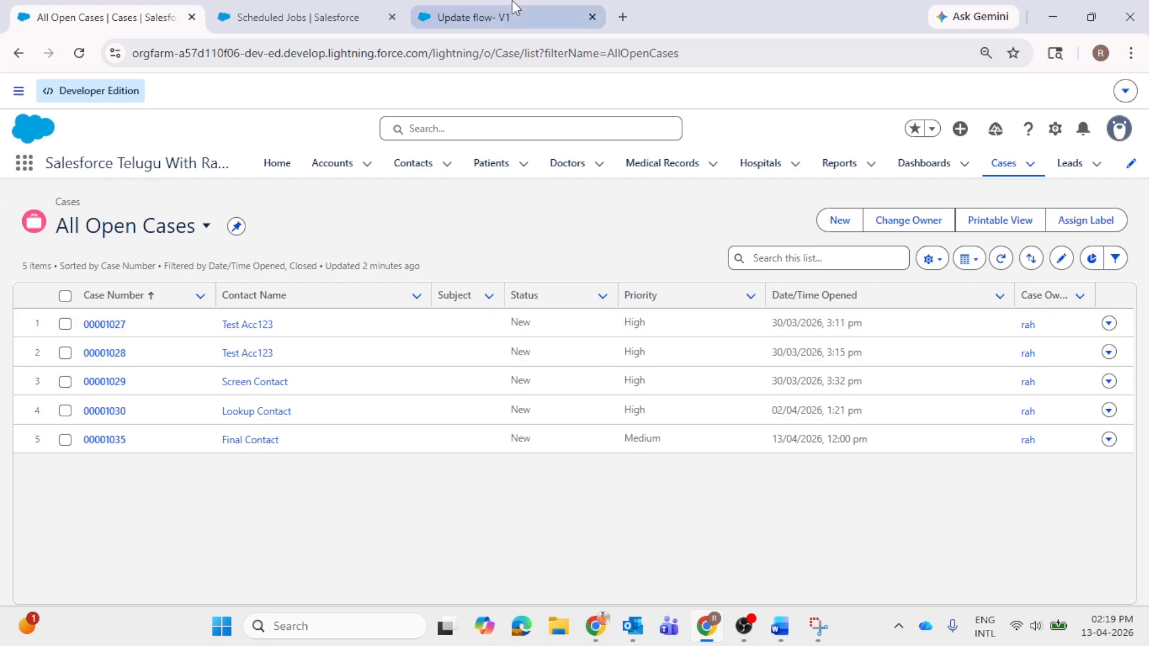
{"action": "left_click", "coordinate": [501, 19]}
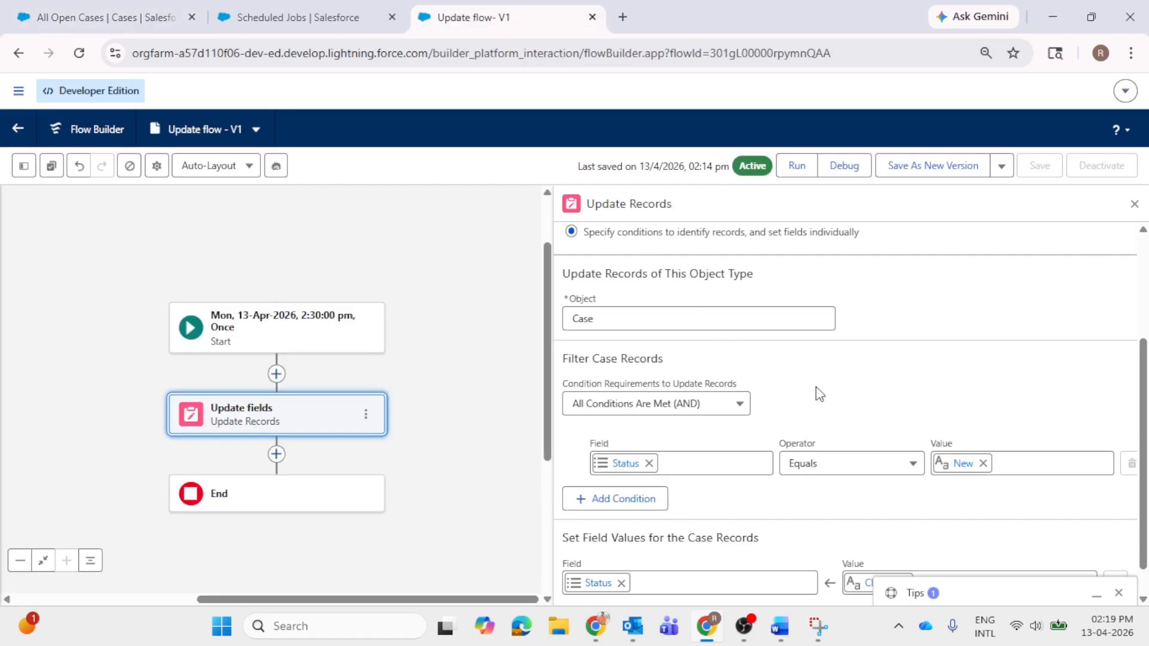
{"action": "scroll", "coordinate": [820, 393], "scroll_direction": "down", "scroll_amount": 1}
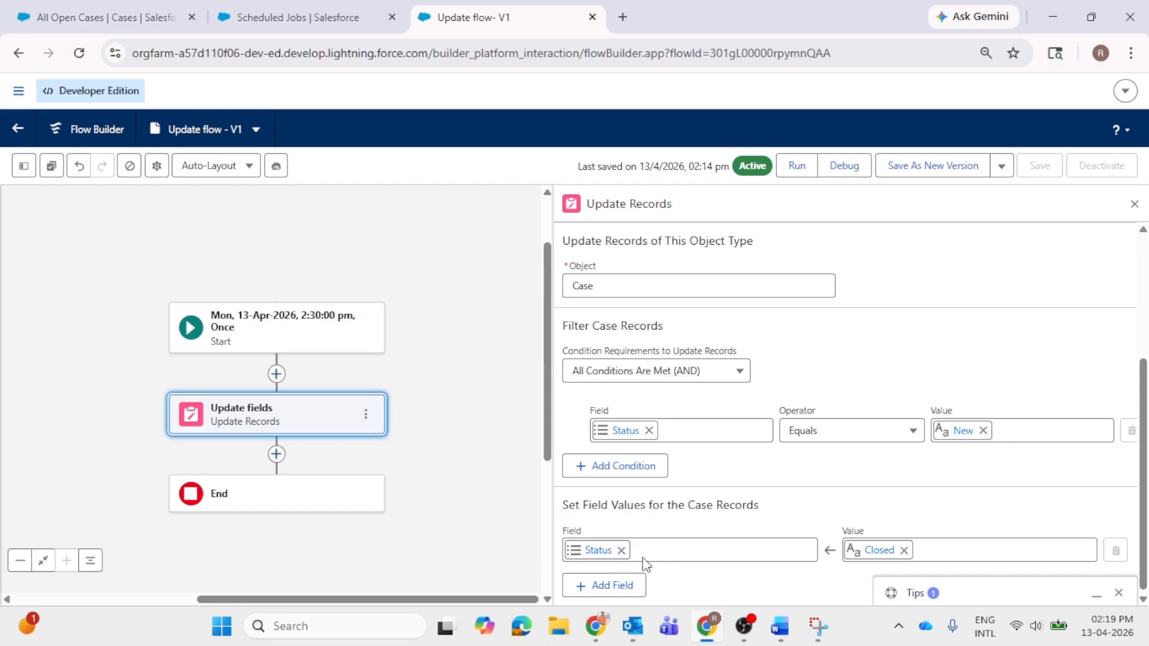
{"action": "left_click", "coordinate": [1117, 593]}
- Open the first case in the All Open Cases list and check its Description field
{"action": "left_click", "coordinate": [98, 16]}
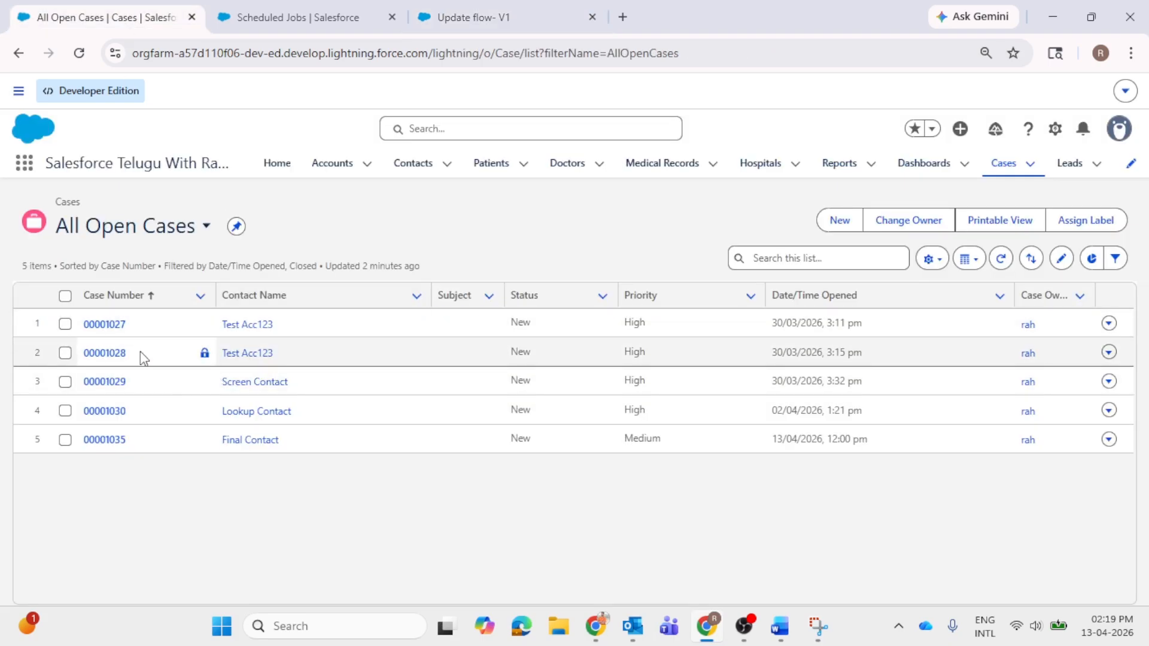
{"action": "left_click", "coordinate": [109, 325]}
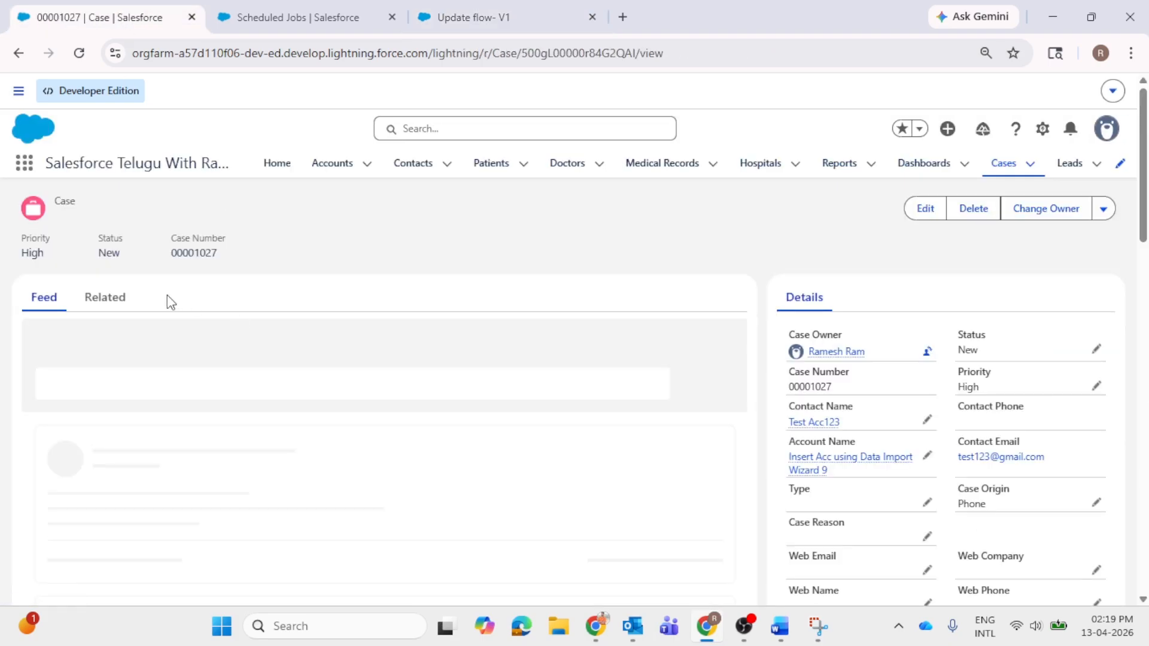
{"action": "scroll", "coordinate": [1017, 467], "scroll_direction": "down", "scroll_amount": 5}
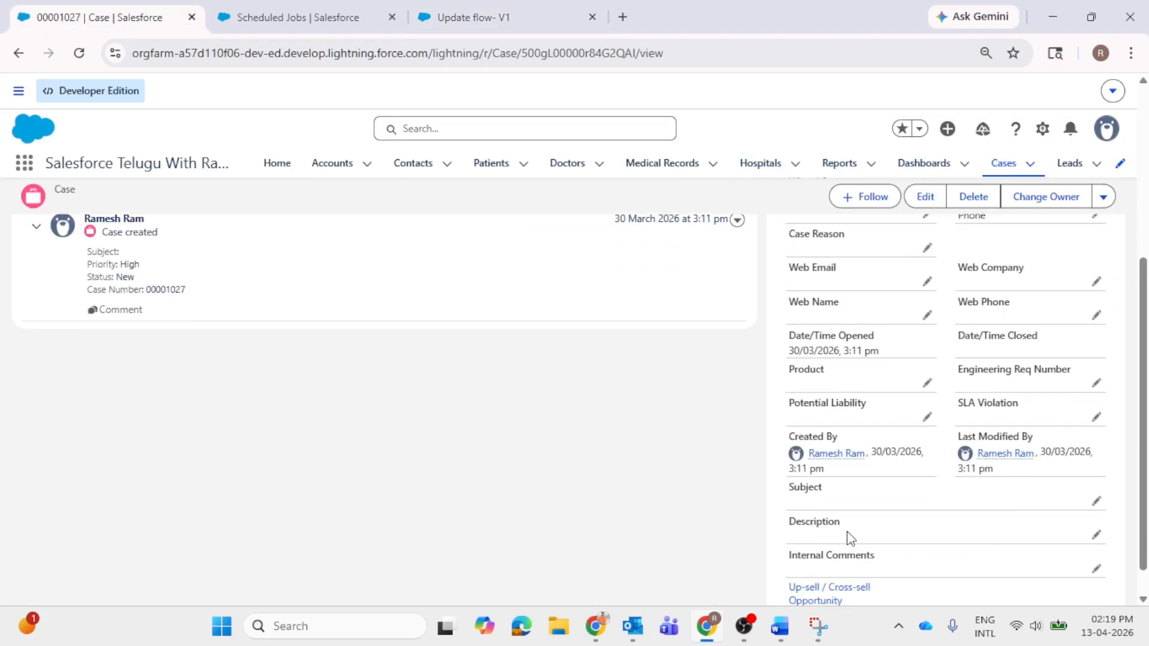
- Add the Description field to the Case field values set by the flow's Update fields element
{"action": "left_click", "coordinate": [452, 18]}
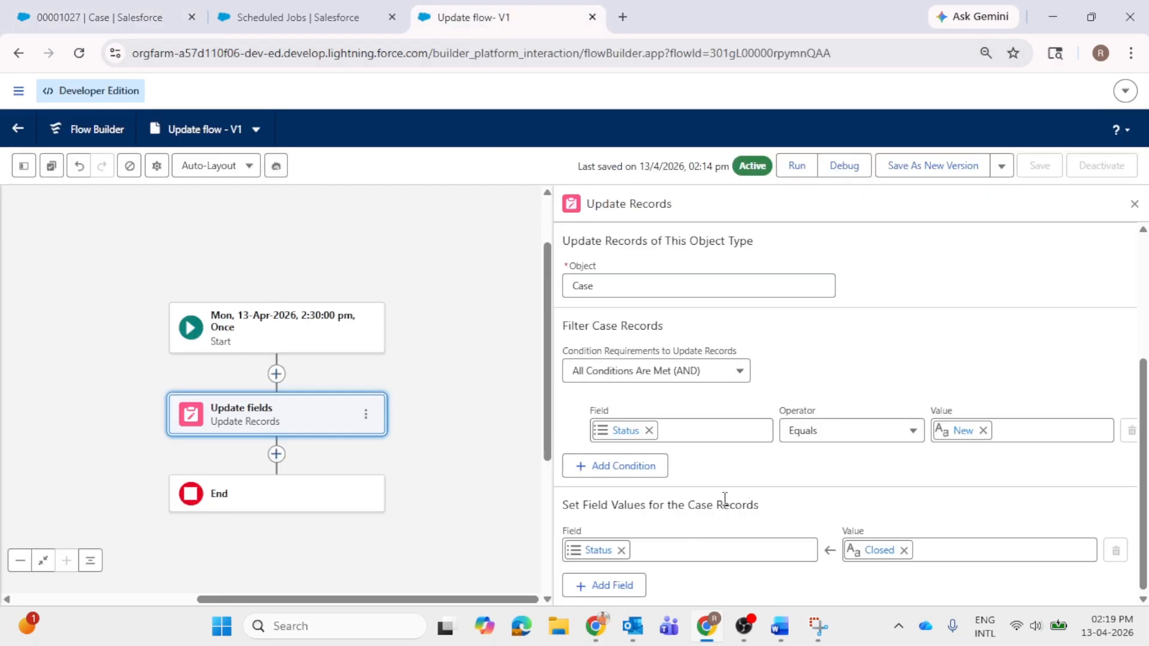
{"action": "left_click", "coordinate": [638, 586]}
{"action": "type", "text": "de"}
{"action": "left_click", "coordinate": [662, 543]}
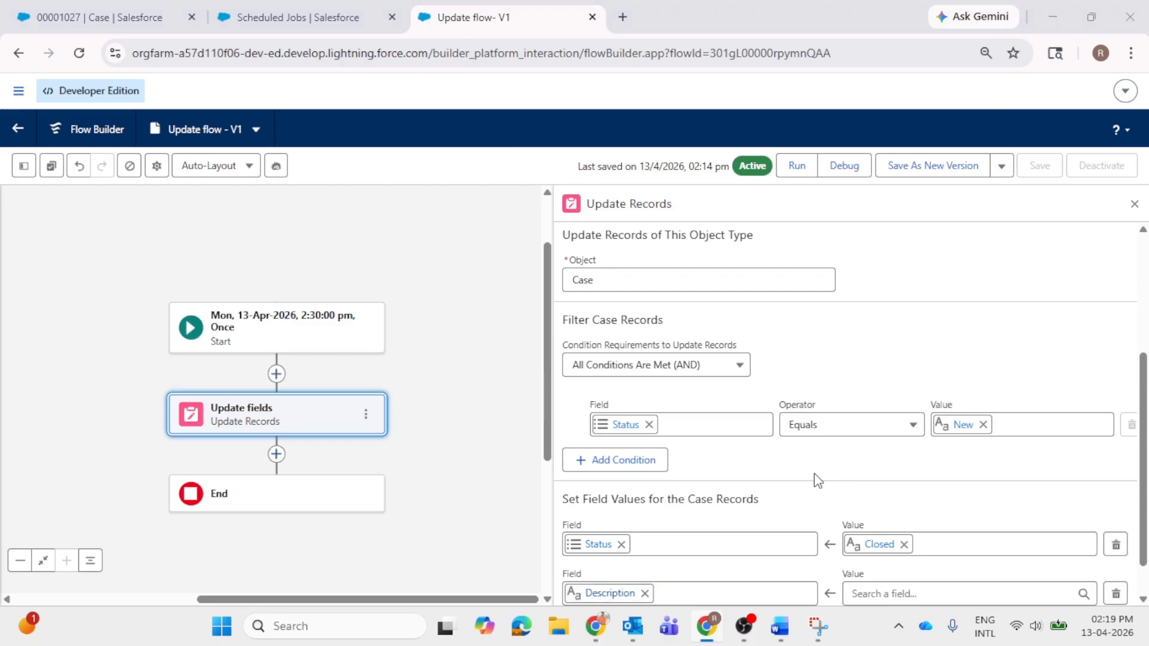
- Copy the text "Auto-closed due to 14 days of inactivity" from the use case steps in Word and return to the flow
{"action": "key", "text": "alt+Tab"}
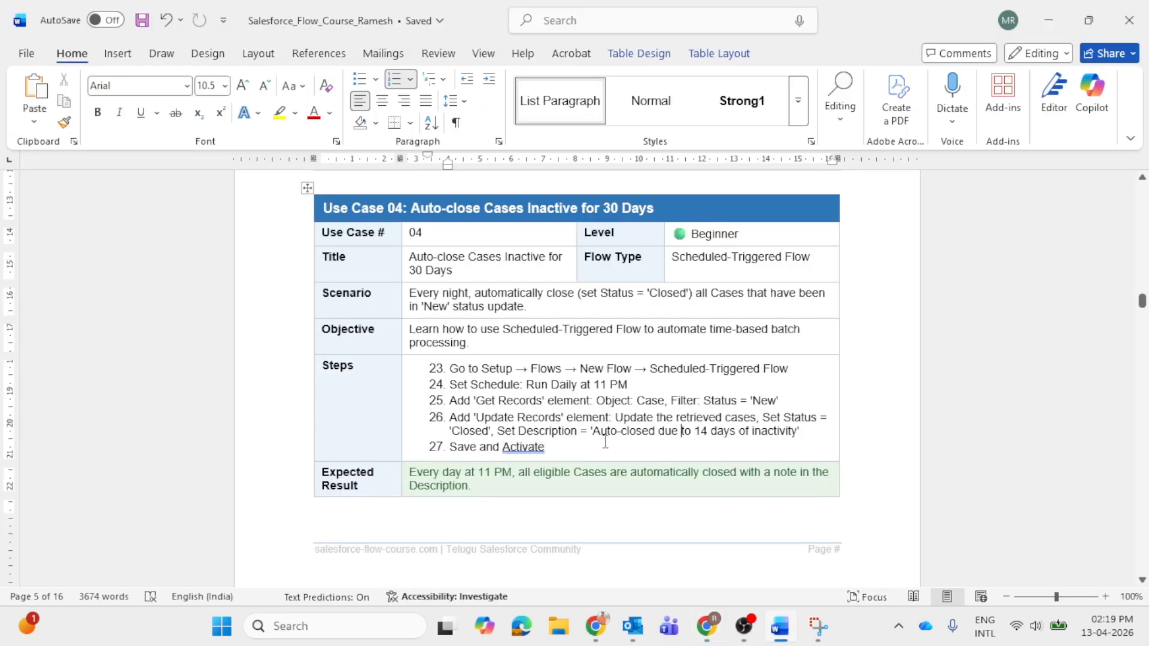
{"action": "left_click_drag", "start_coordinate": [596, 437], "coordinate": [691, 441]}
{"action": "left_click_drag", "start_coordinate": [786, 441], "coordinate": [796, 433]}
{"action": "key", "text": "ctrl+c"}
{"action": "key", "text": "alt+Tab"}
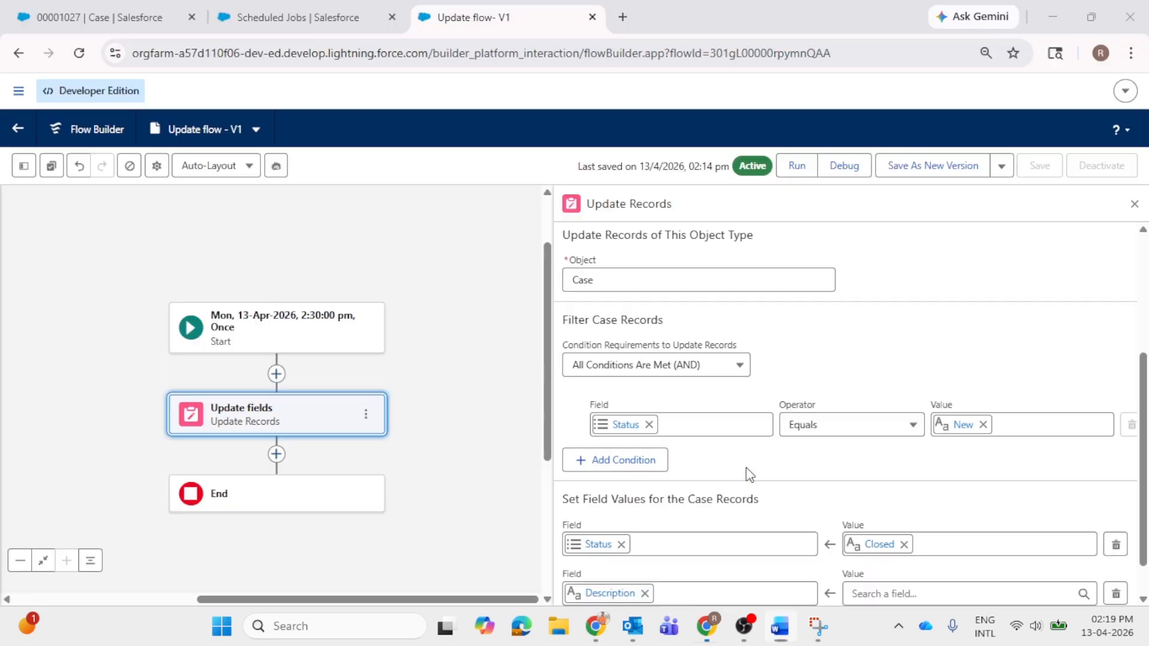
- Try the copied text directly as the Description value, undo it and reselect the Description field
{"action": "scroll", "coordinate": [882, 549], "scroll_direction": "down", "scroll_amount": 1}
{"action": "left_click", "coordinate": [908, 546]}
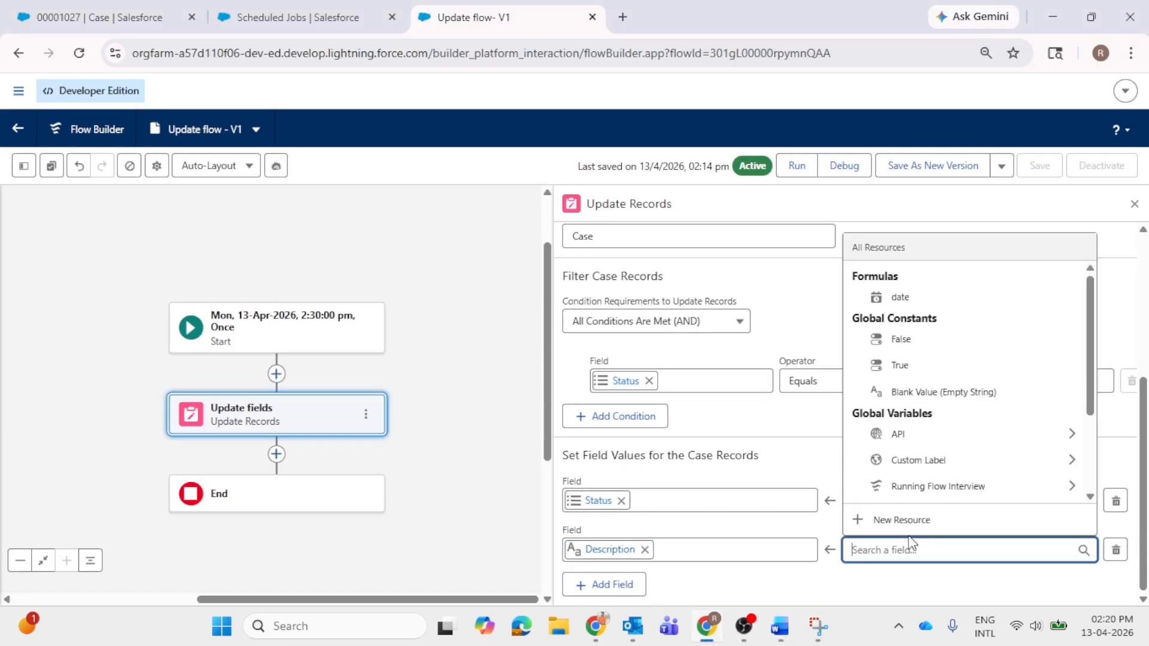
{"action": "key", "text": "ctrl+v"}
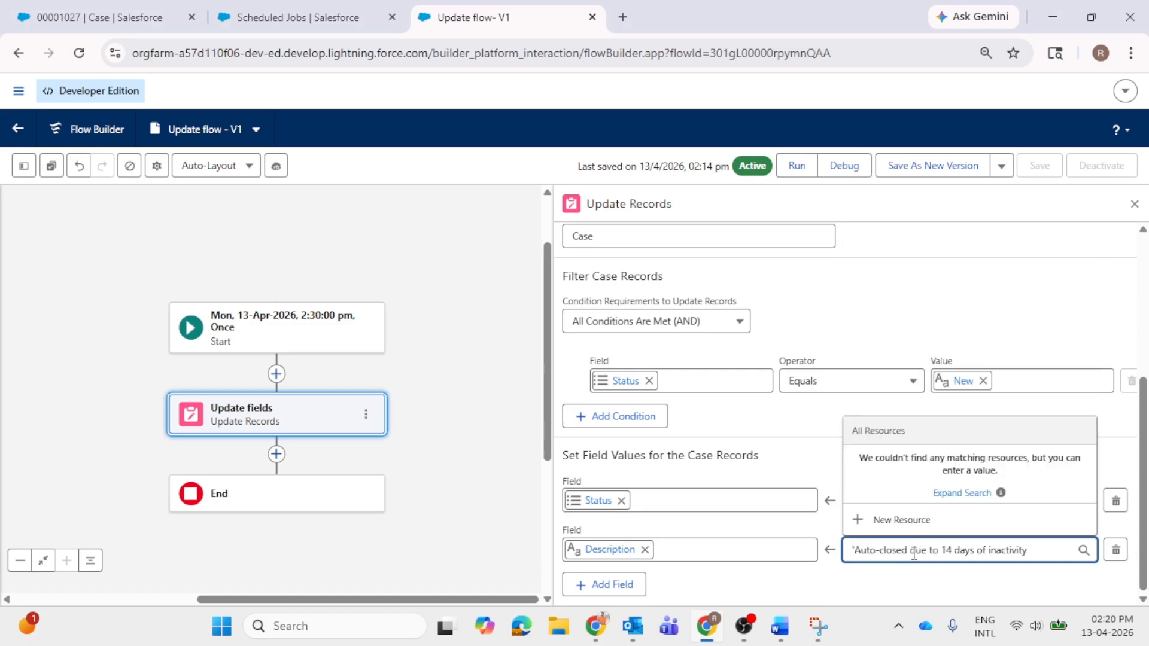
{"action": "key", "text": "ctrl+z"}
{"action": "left_click", "coordinate": [661, 549]}
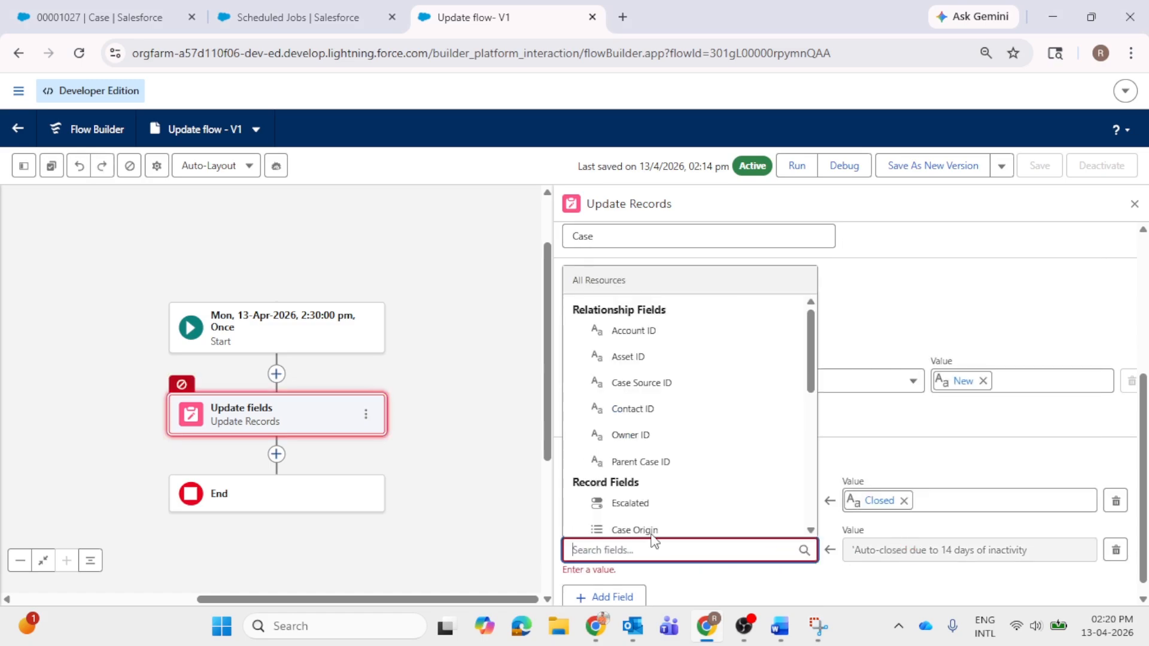
{"action": "type", "text": "des"}
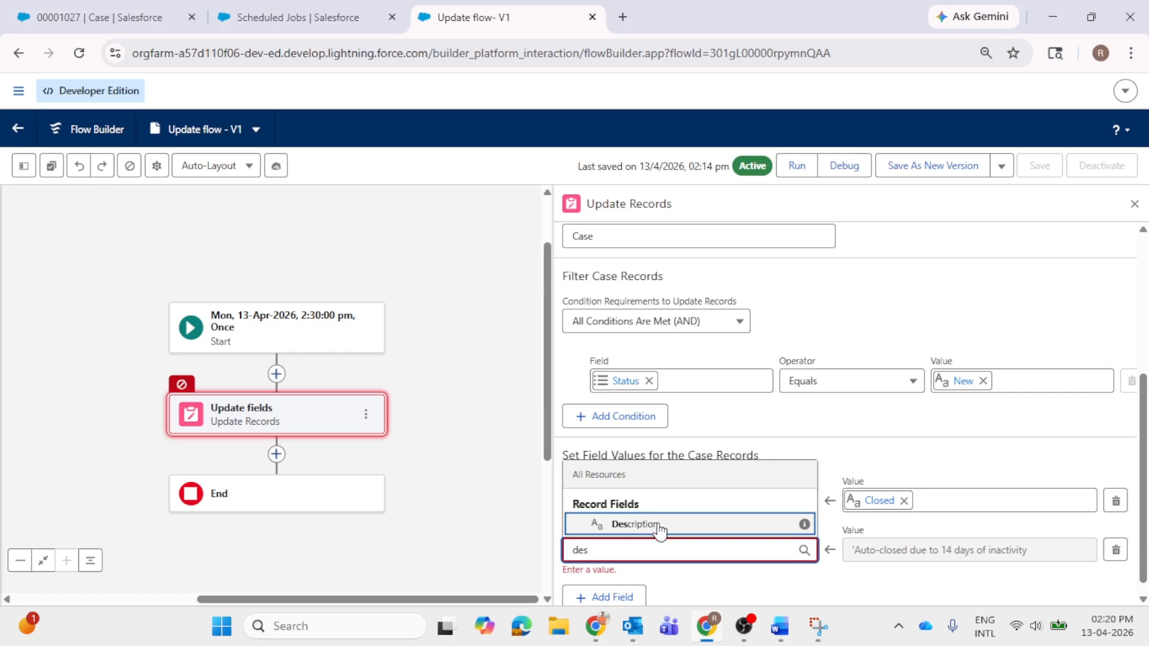
{"action": "left_click", "coordinate": [653, 527]}
- Start a new Text Template resource for the Description value with the API name desc
{"action": "left_click", "coordinate": [903, 551]}
{"action": "scroll", "coordinate": [930, 407], "scroll_direction": "down", "scroll_amount": 3}
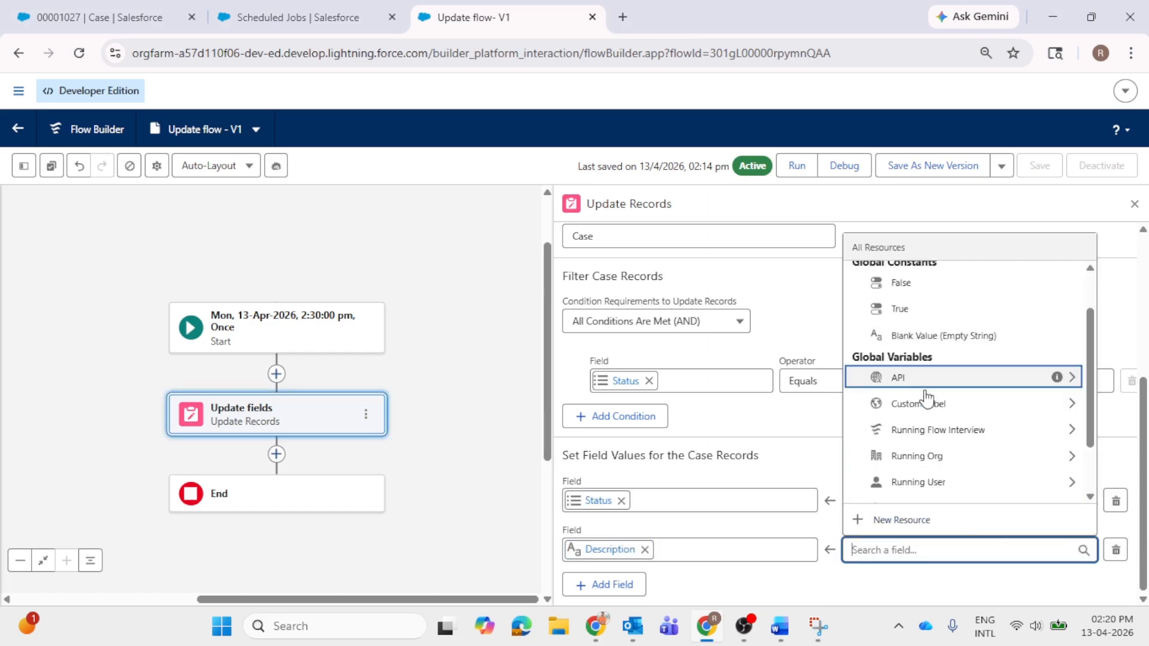
{"action": "scroll", "coordinate": [931, 418], "scroll_direction": "up", "scroll_amount": 2}
{"action": "scroll", "coordinate": [931, 418], "scroll_direction": "down", "scroll_amount": 2}
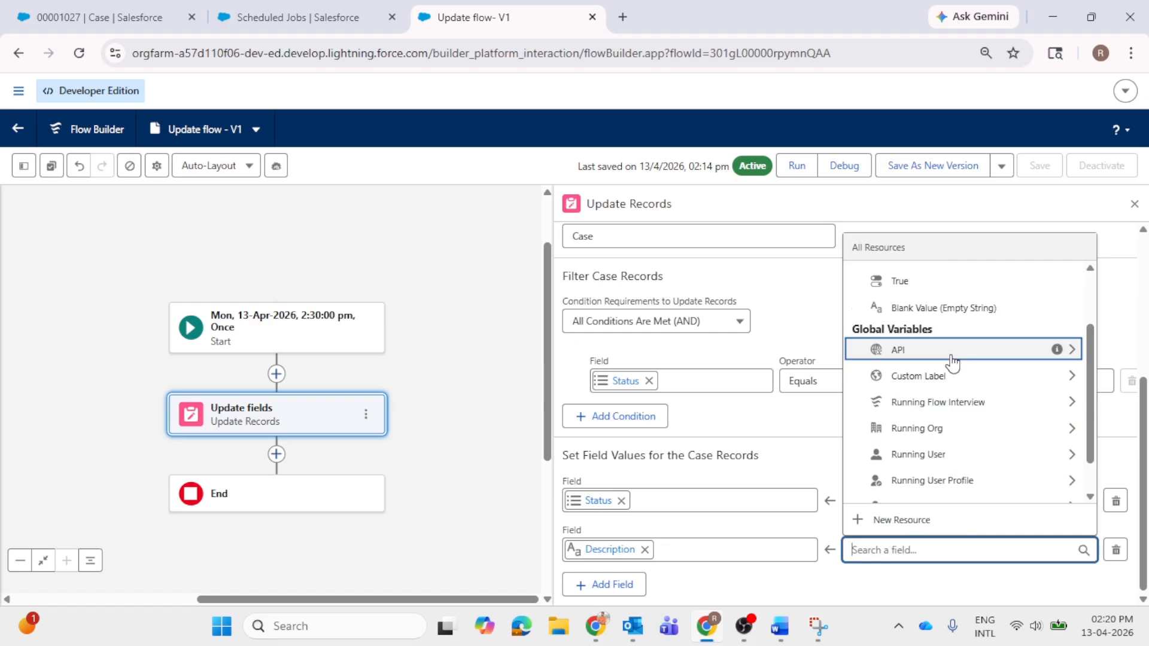
{"action": "left_click", "coordinate": [969, 518]}
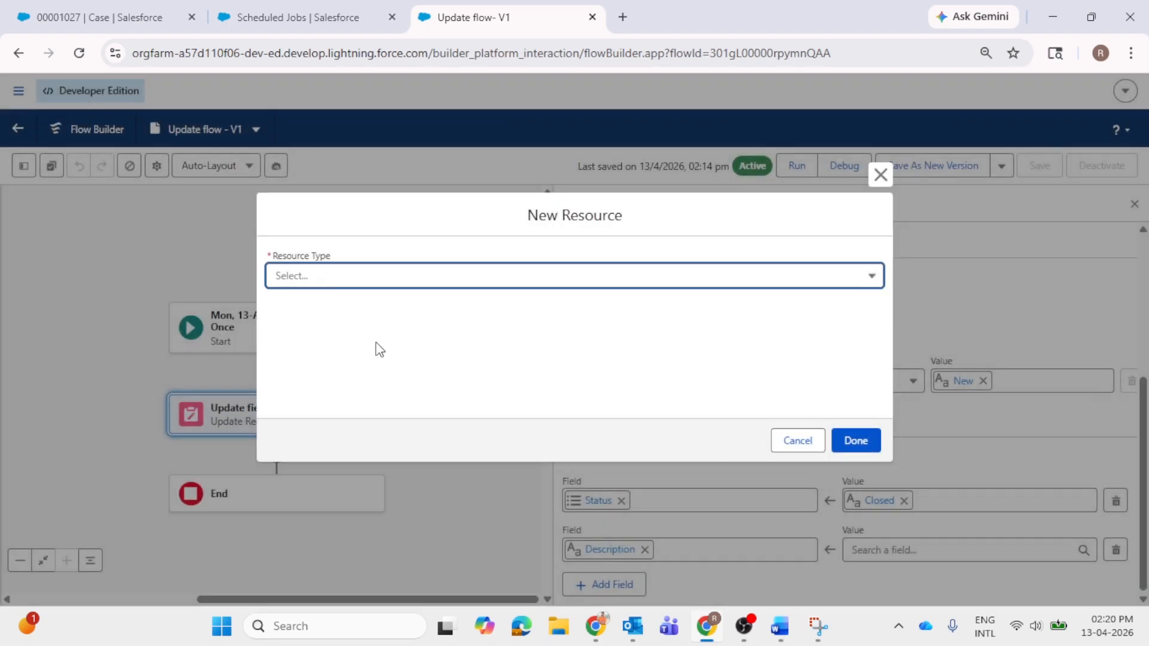
{"action": "left_click", "coordinate": [354, 284]}
{"action": "left_click", "coordinate": [350, 404]}
{"action": "left_click", "coordinate": [331, 247]}
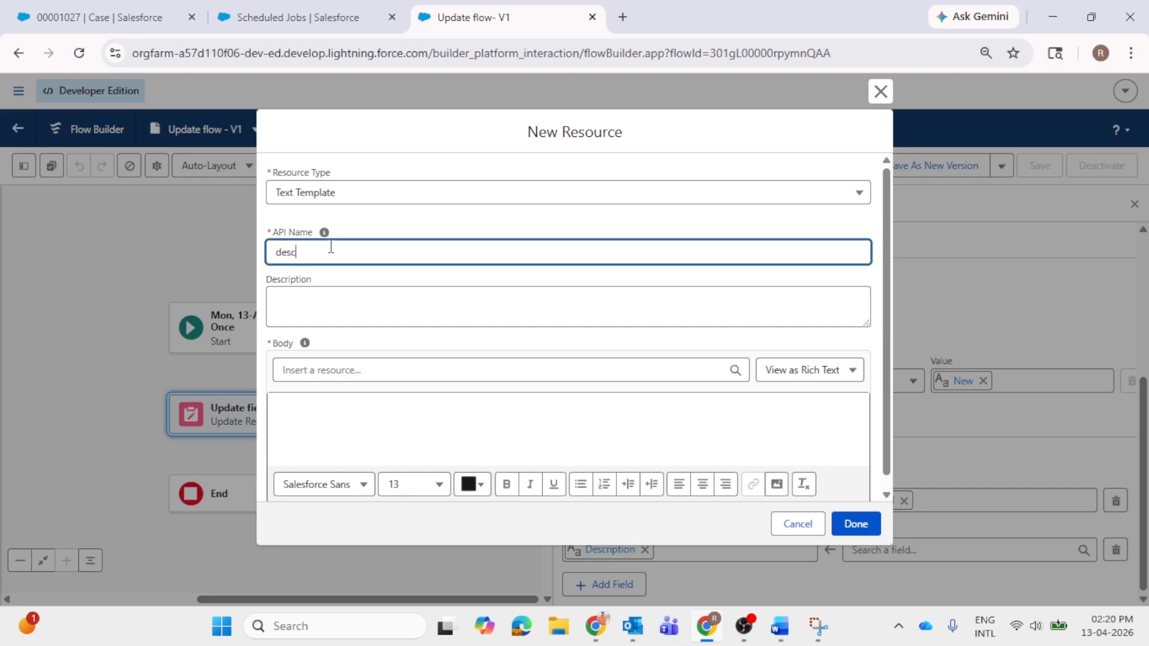
- Set the desc text template to plain text with the body "Auto-closed due to 14 days of inactivity" and finish the resource
{"action": "left_click", "coordinate": [366, 296]}
{"action": "scroll", "coordinate": [368, 303], "scroll_direction": "down", "scroll_amount": 1}
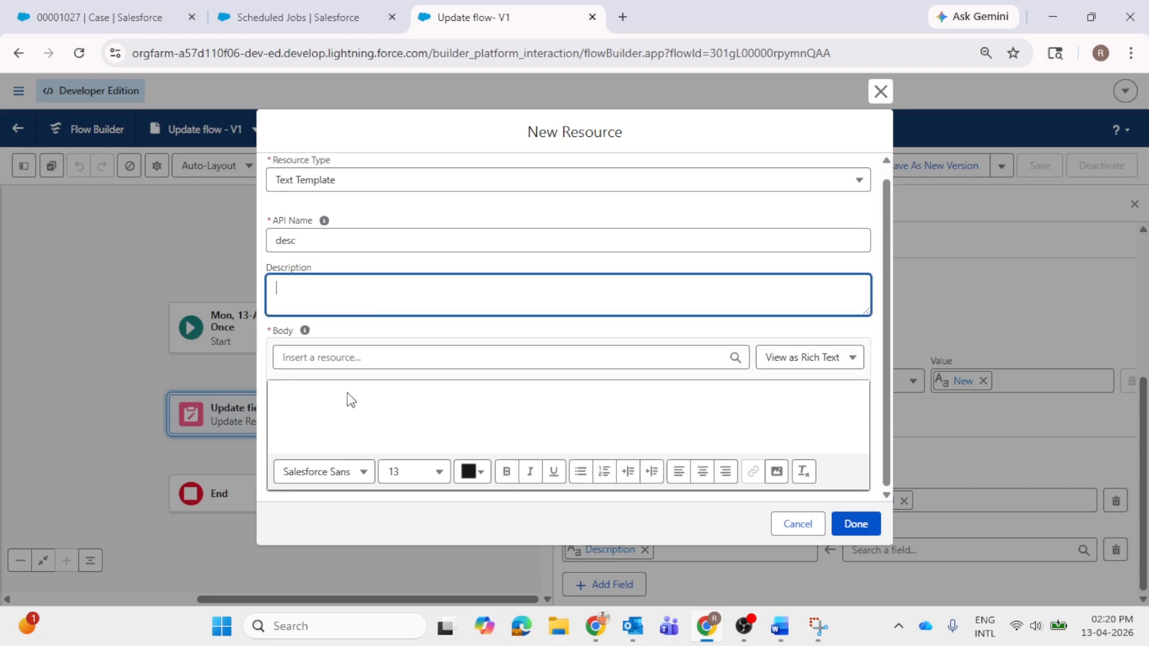
{"action": "left_click", "coordinate": [820, 358]}
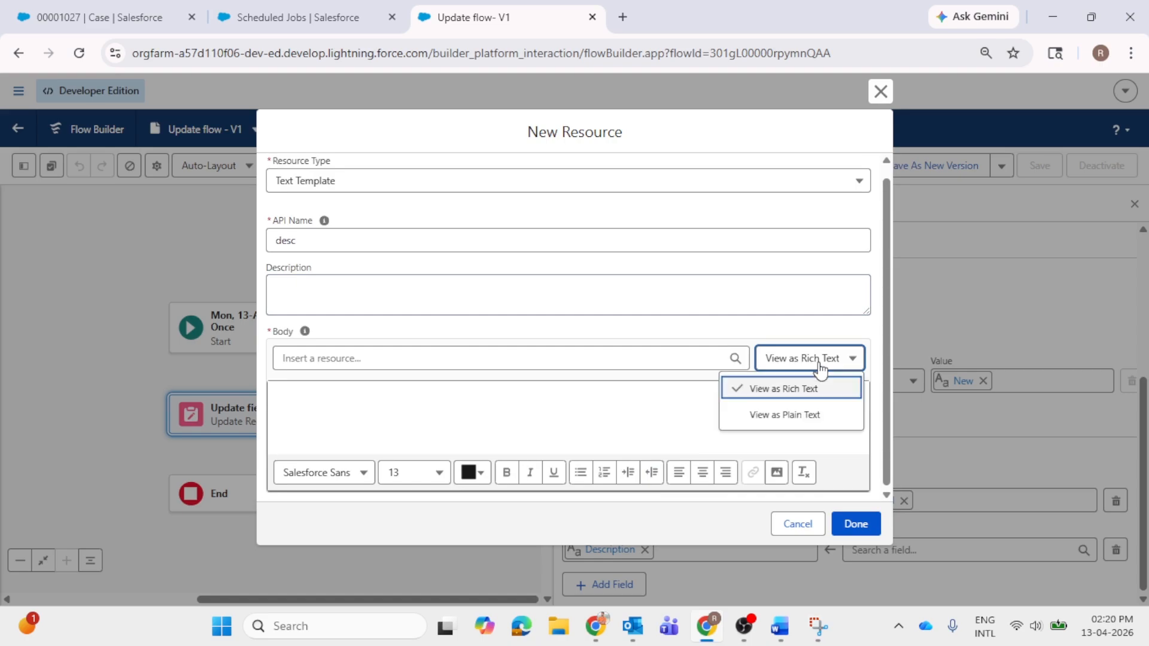
{"action": "left_click", "coordinate": [823, 413]}
{"action": "left_click", "coordinate": [379, 419]}
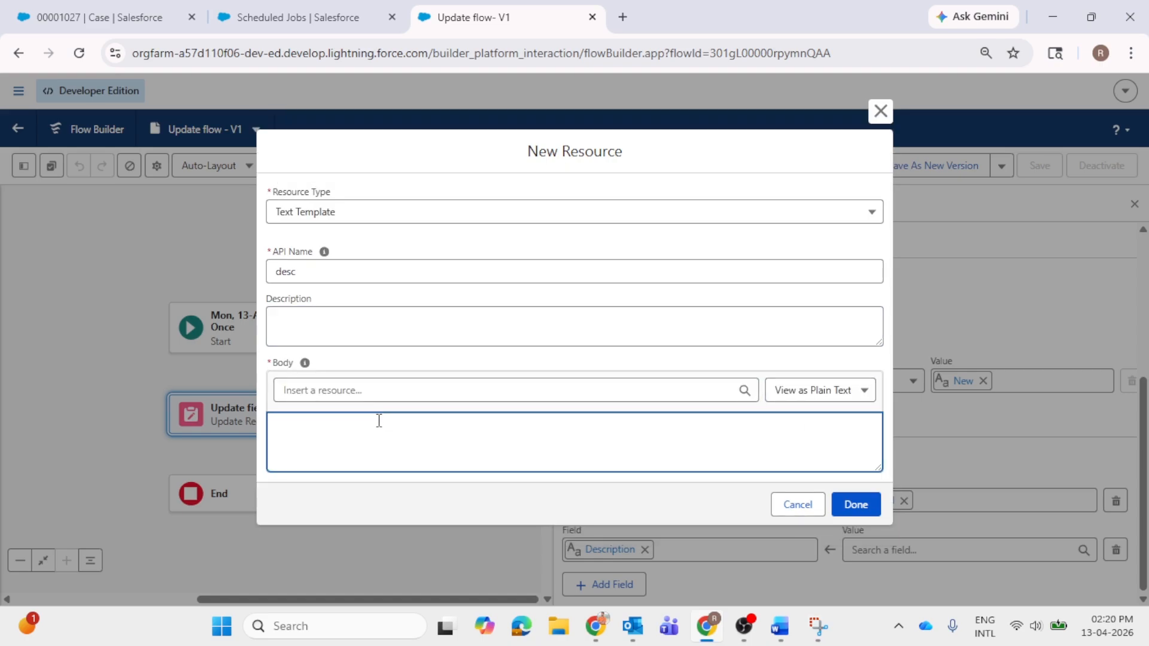
{"action": "key", "text": "ctrl+v"}
{"action": "left_click", "coordinate": [281, 431]}
{"action": "key", "text": "BackSpace"}
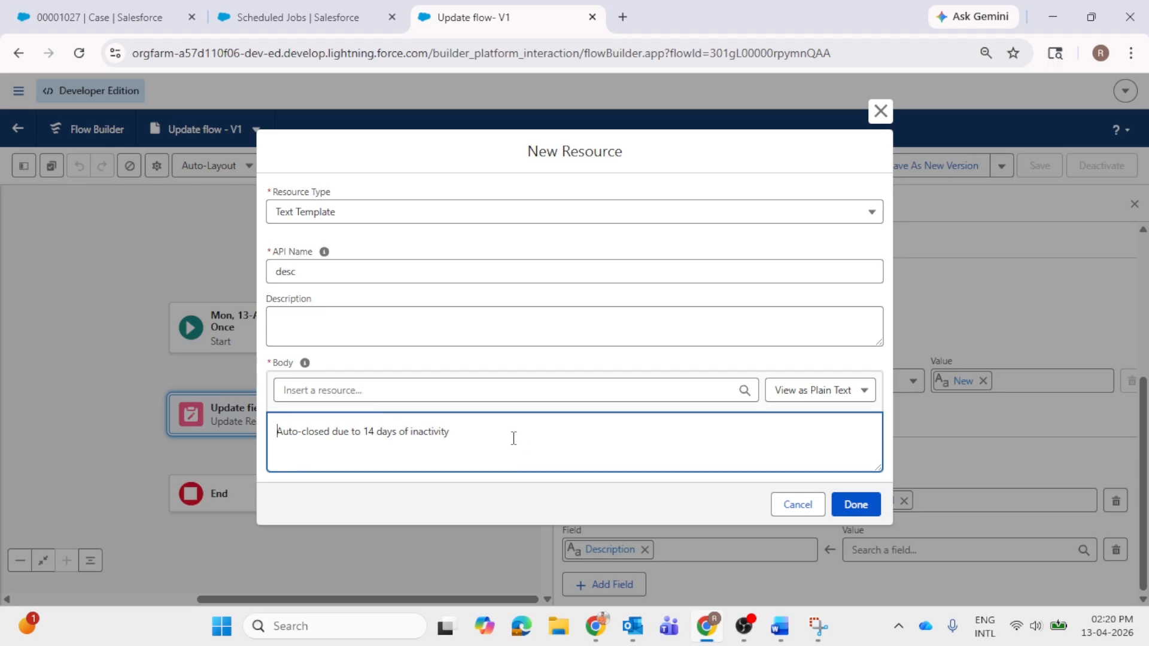
{"action": "left_click", "coordinate": [857, 506]}
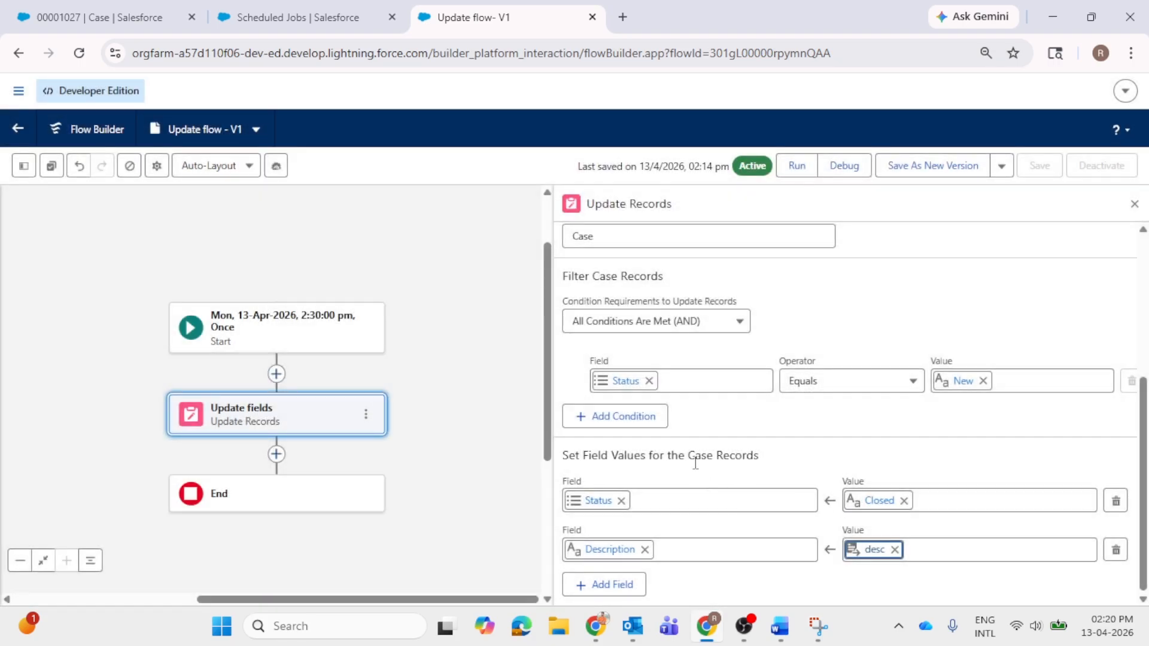
- Close the Update Records settings, save the flow as a new version and activate it
{"action": "scroll", "coordinate": [691, 472], "scroll_direction": "up", "scroll_amount": 5}
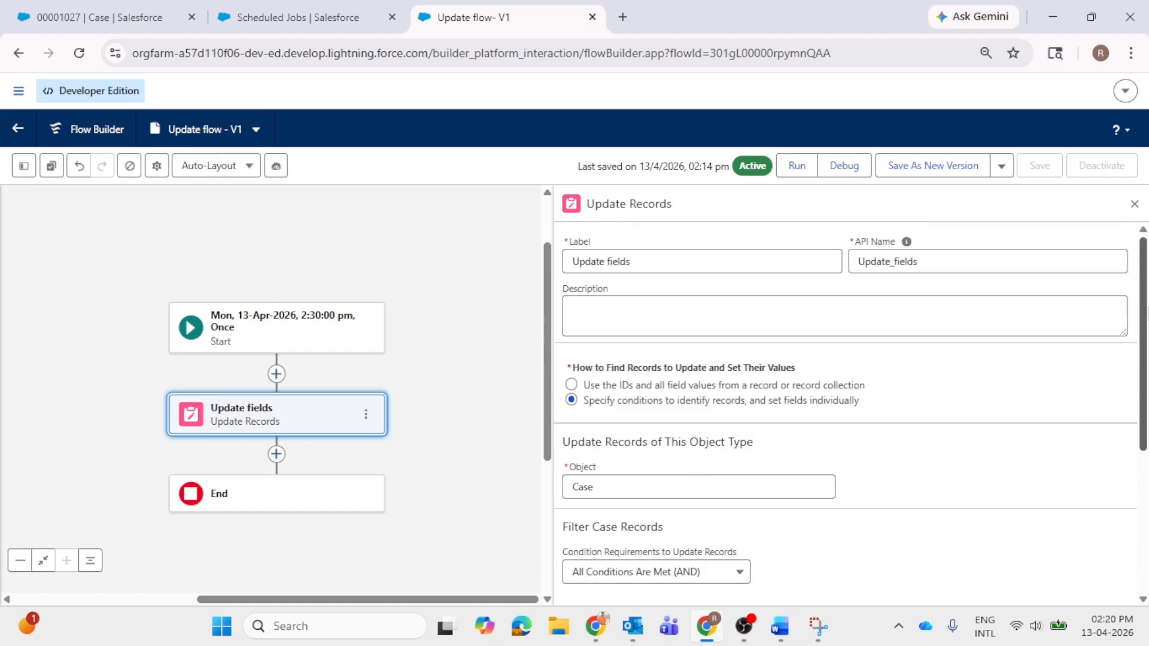
{"action": "left_click", "coordinate": [1134, 203]}
{"action": "left_click", "coordinate": [956, 174]}
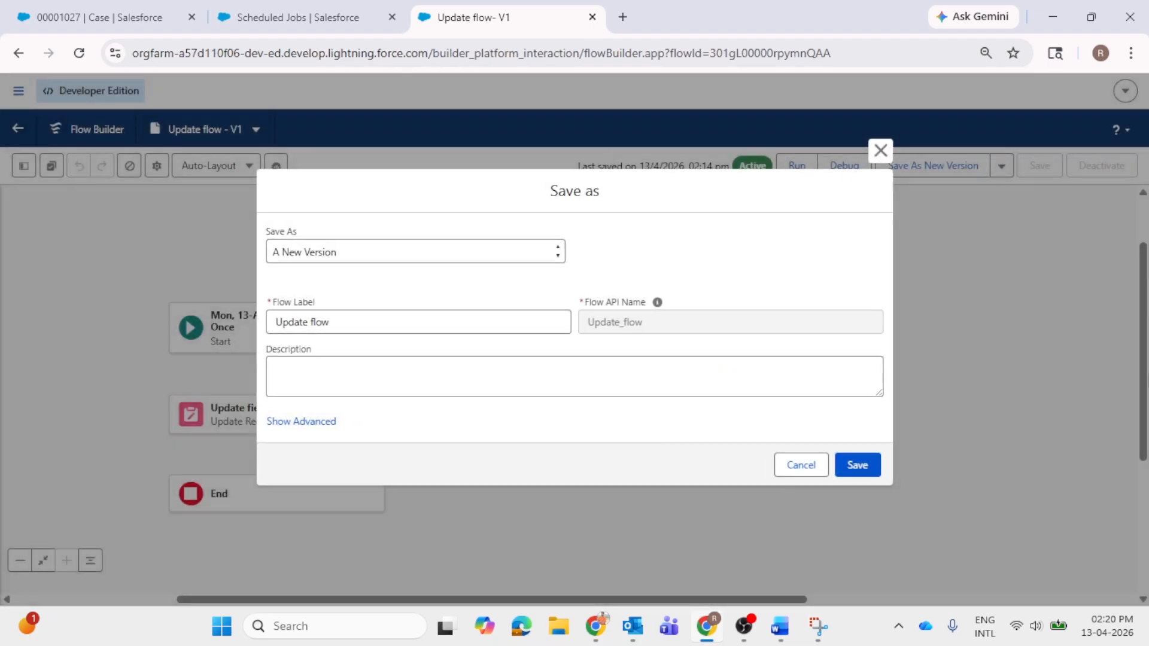
{"action": "left_click", "coordinate": [858, 464]}
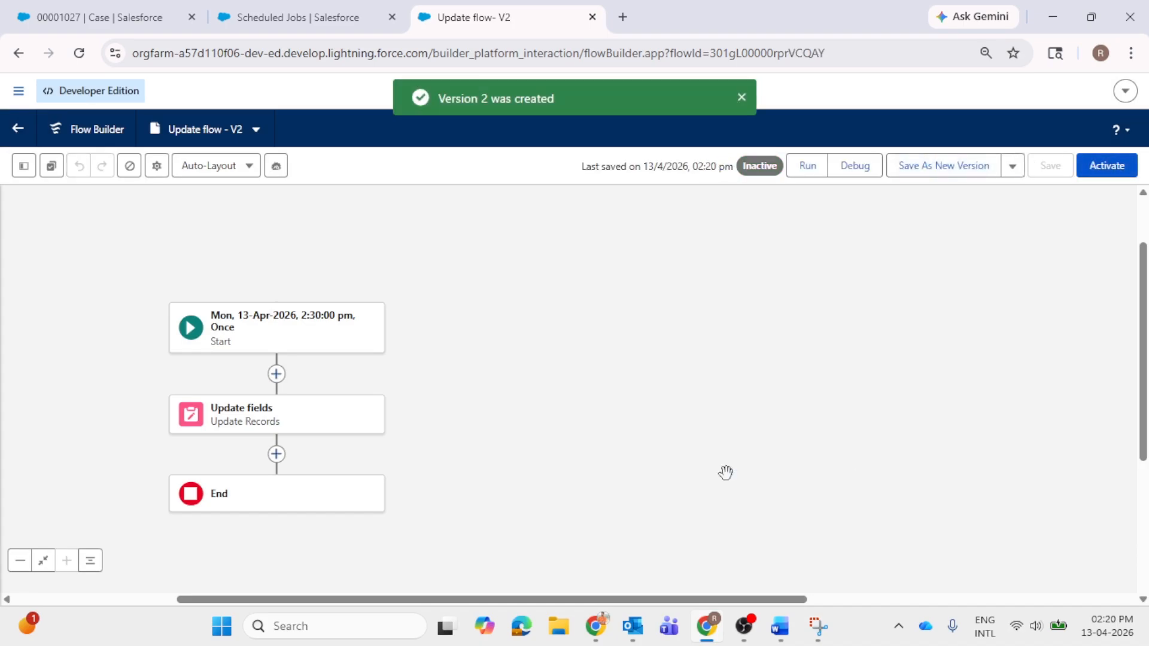
{"action": "left_click", "coordinate": [1115, 174]}
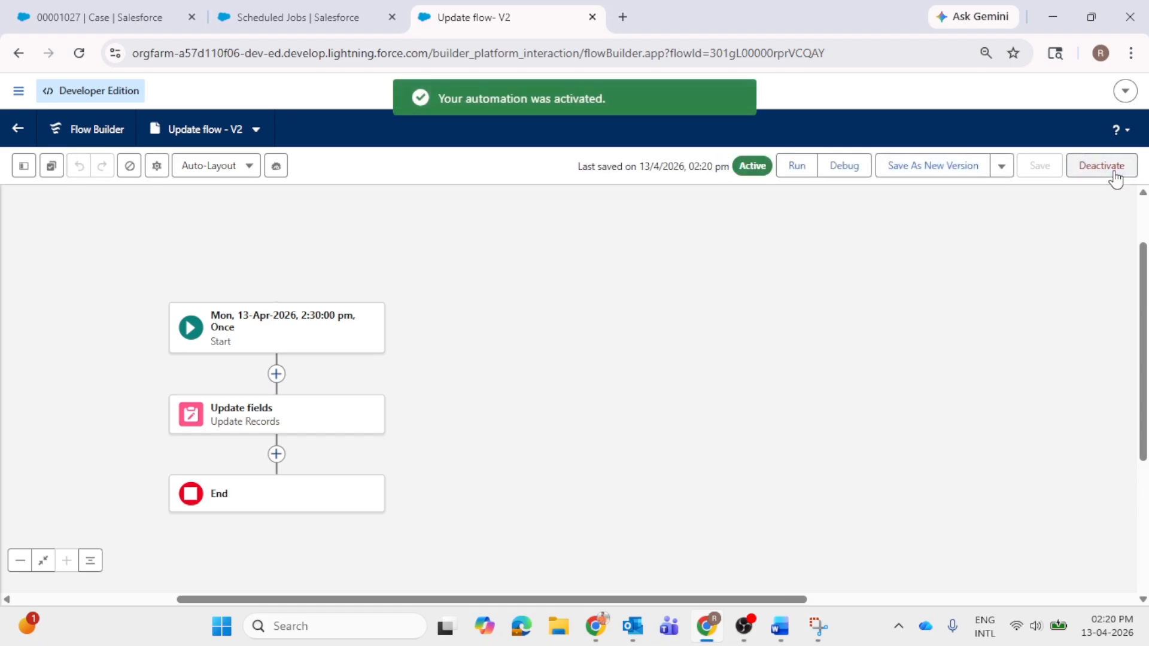
- Reload the open case record and refresh the recently viewed Cases list to check the case statuses before the scheduled run
{"action": "left_click", "coordinate": [1107, 625]}
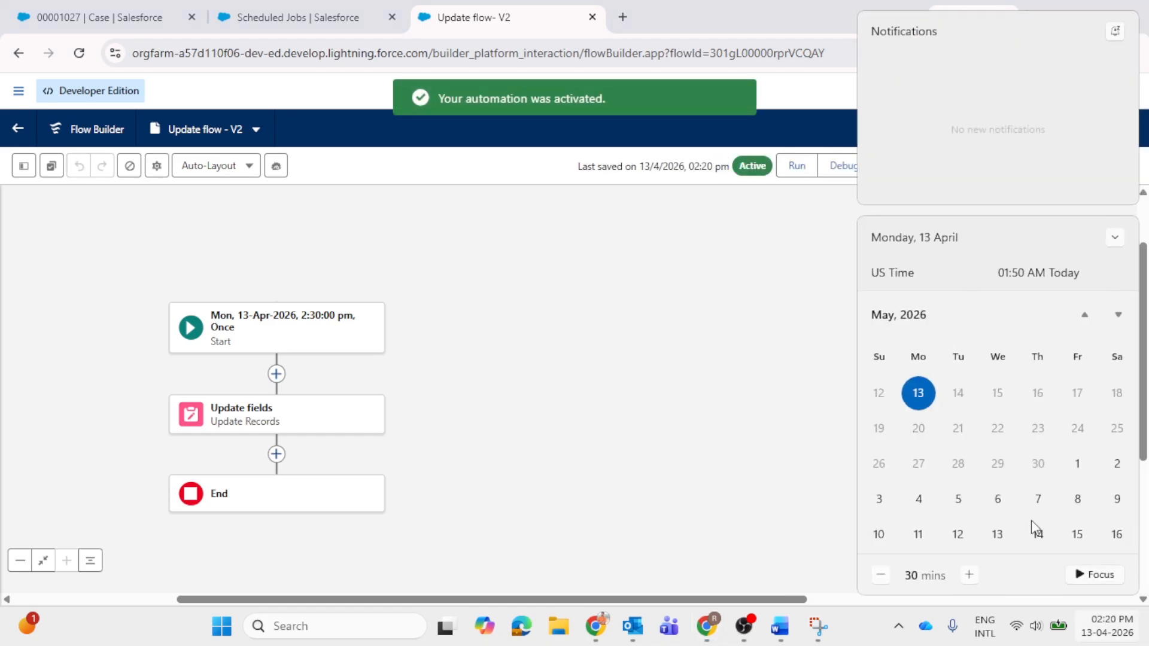
{"action": "left_click", "coordinate": [296, 125]}
{"action": "left_click", "coordinate": [149, 13]}
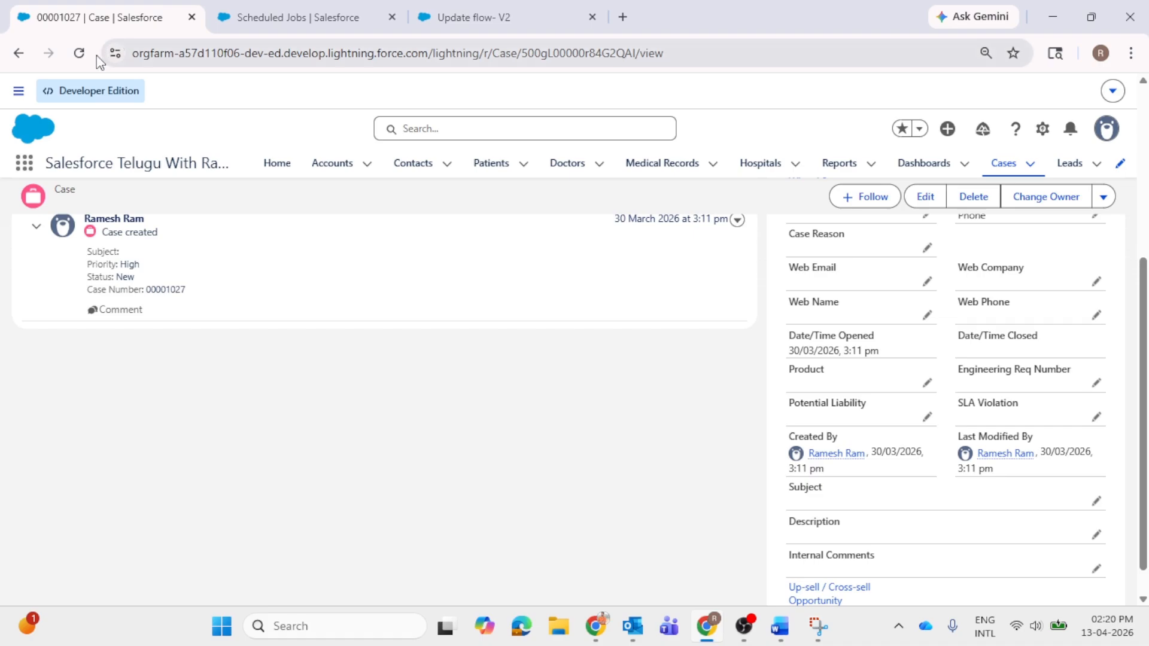
{"action": "left_click", "coordinate": [84, 54]}
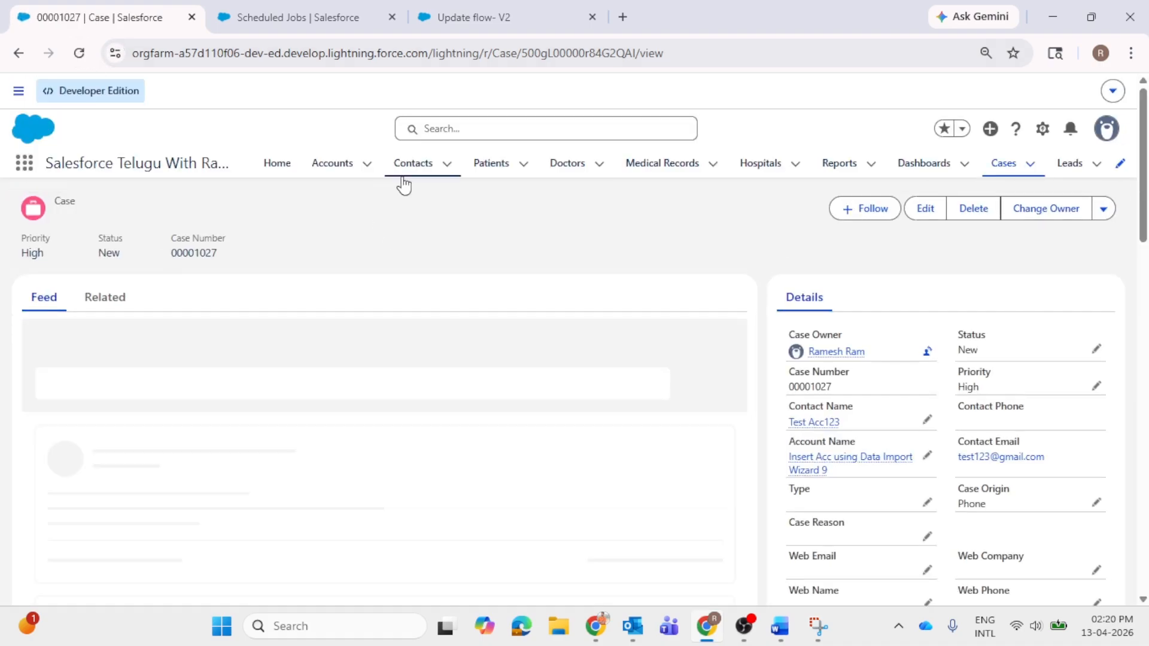
{"action": "left_click", "coordinate": [998, 169]}
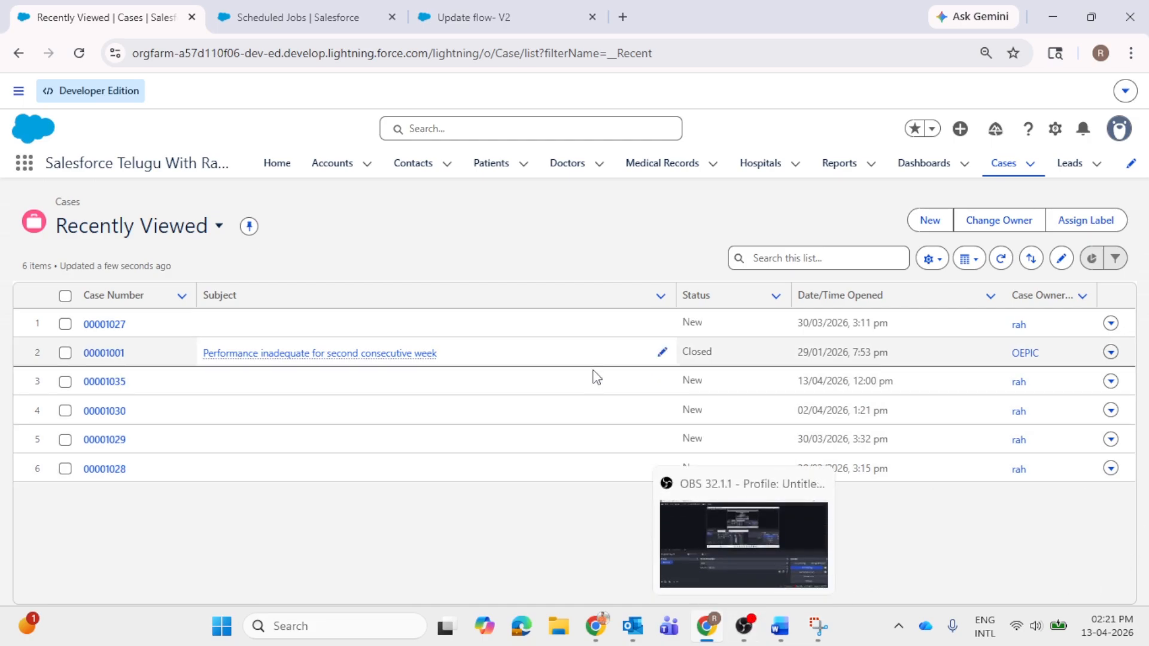
{"action": "left_click", "coordinate": [1001, 258]}
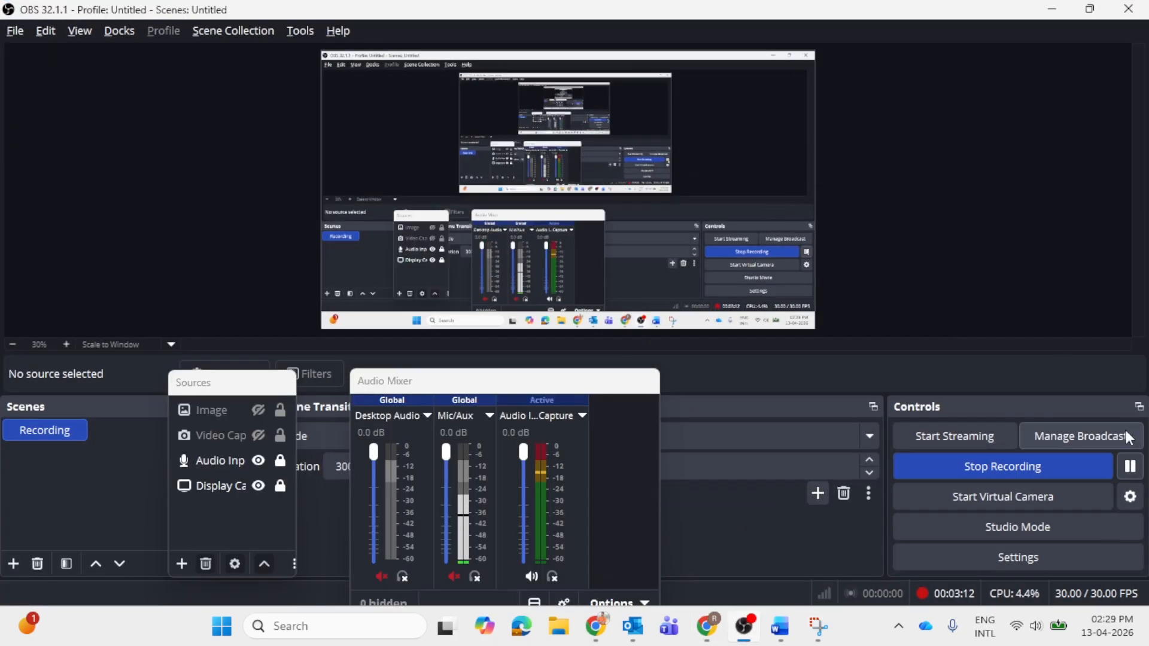
- Return to the browser and reload the Scheduled Jobs, Cases and flow pages, ending on the Cases list
{"action": "left_click", "coordinate": [1052, 9]}
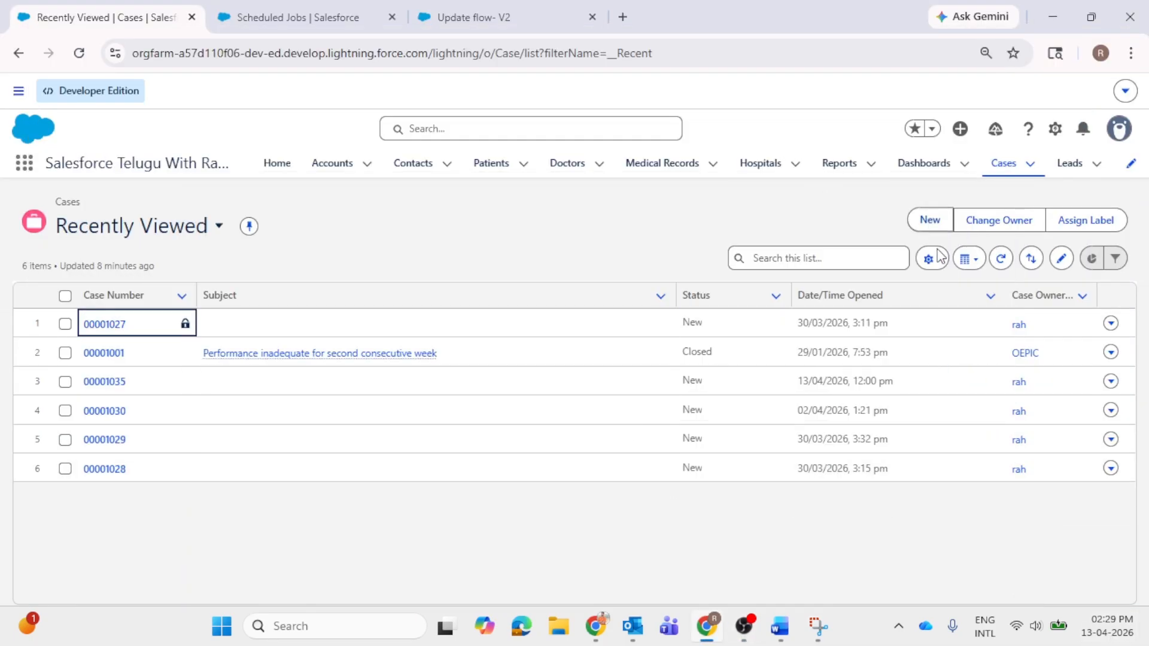
{"action": "left_click", "coordinate": [520, 22]}
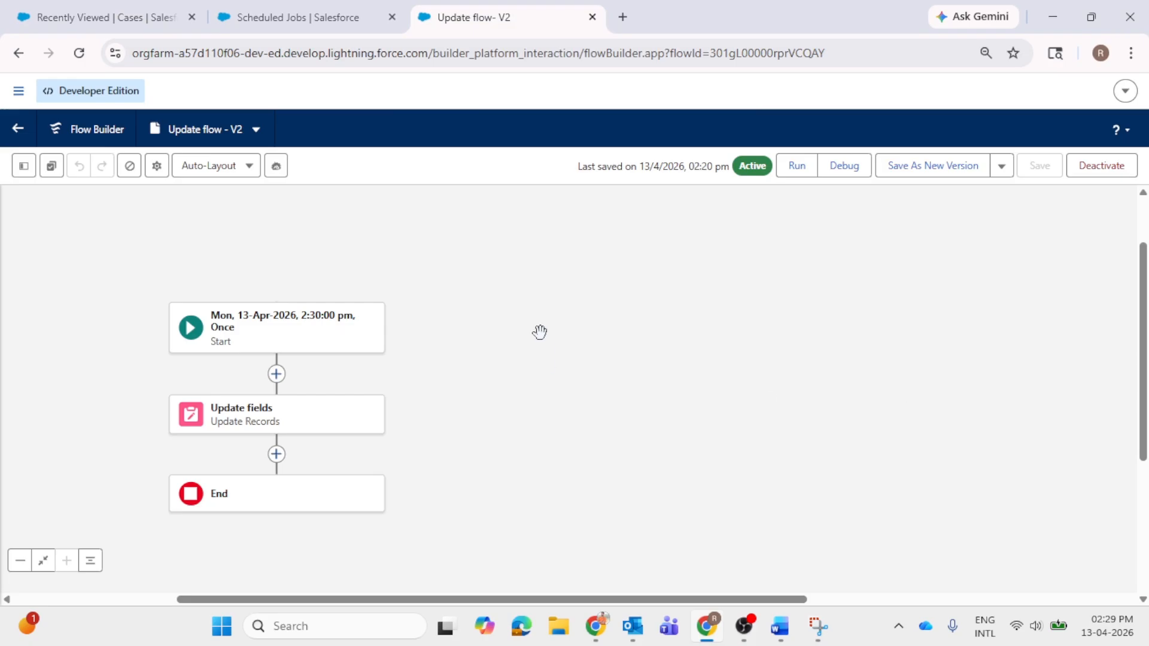
{"action": "left_click", "coordinate": [336, 16]}
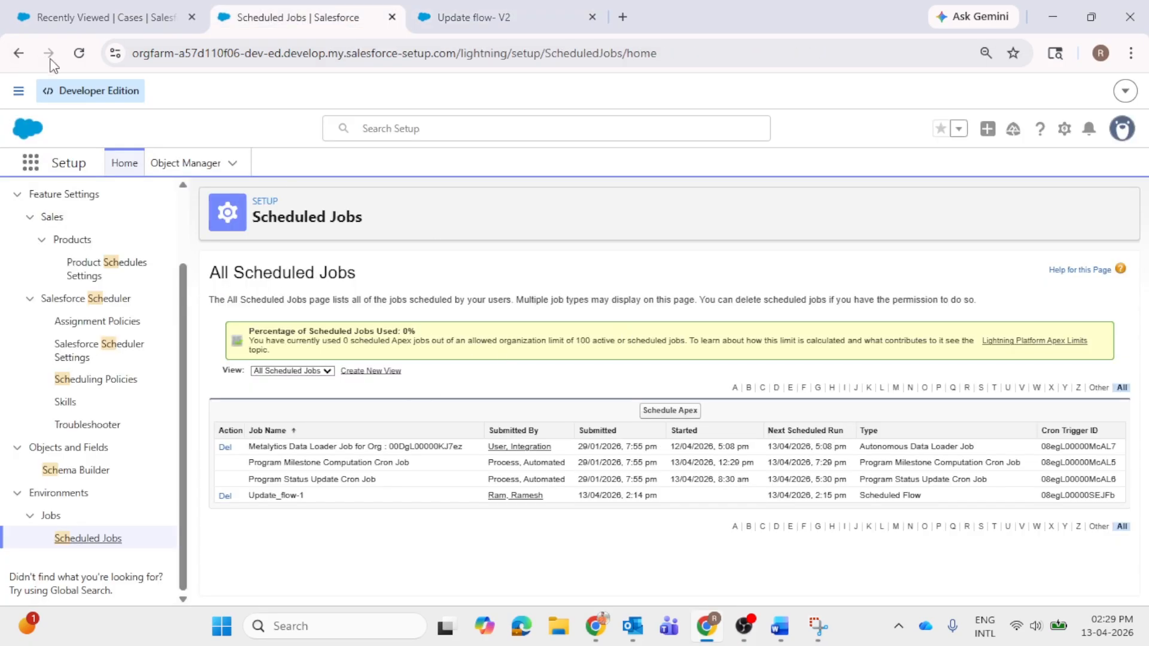
{"action": "left_click", "coordinate": [84, 57]}
{"action": "left_click", "coordinate": [79, 25]}
{"action": "left_click", "coordinate": [74, 56]}
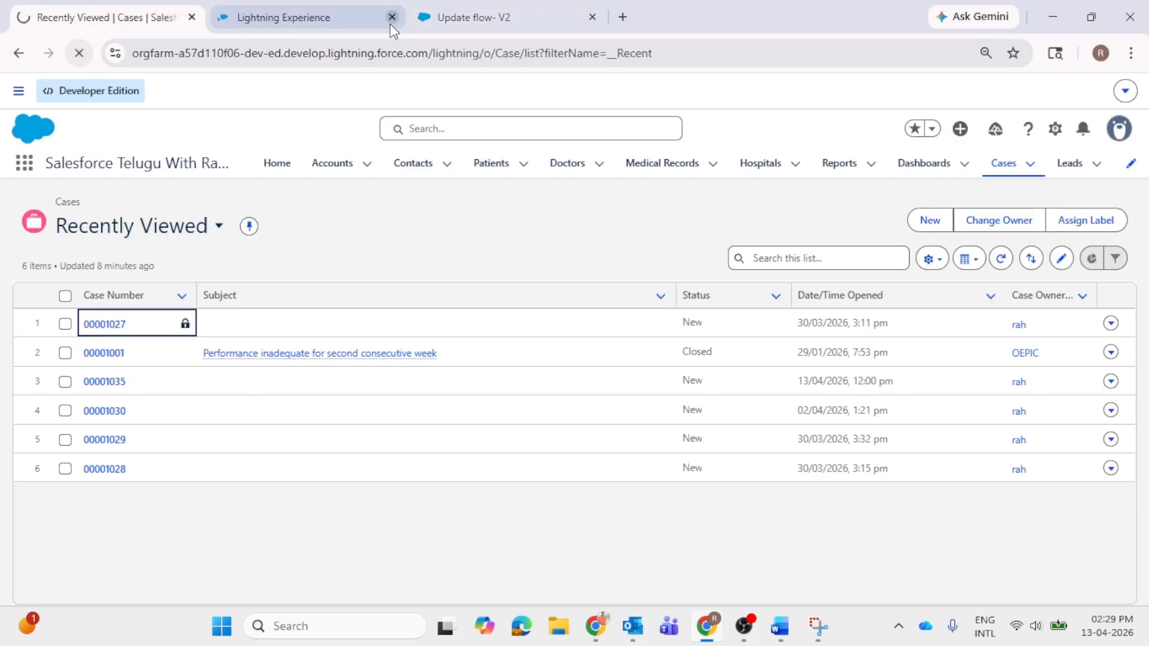
{"action": "left_click", "coordinate": [452, 14]}
{"action": "left_click", "coordinate": [79, 52]}
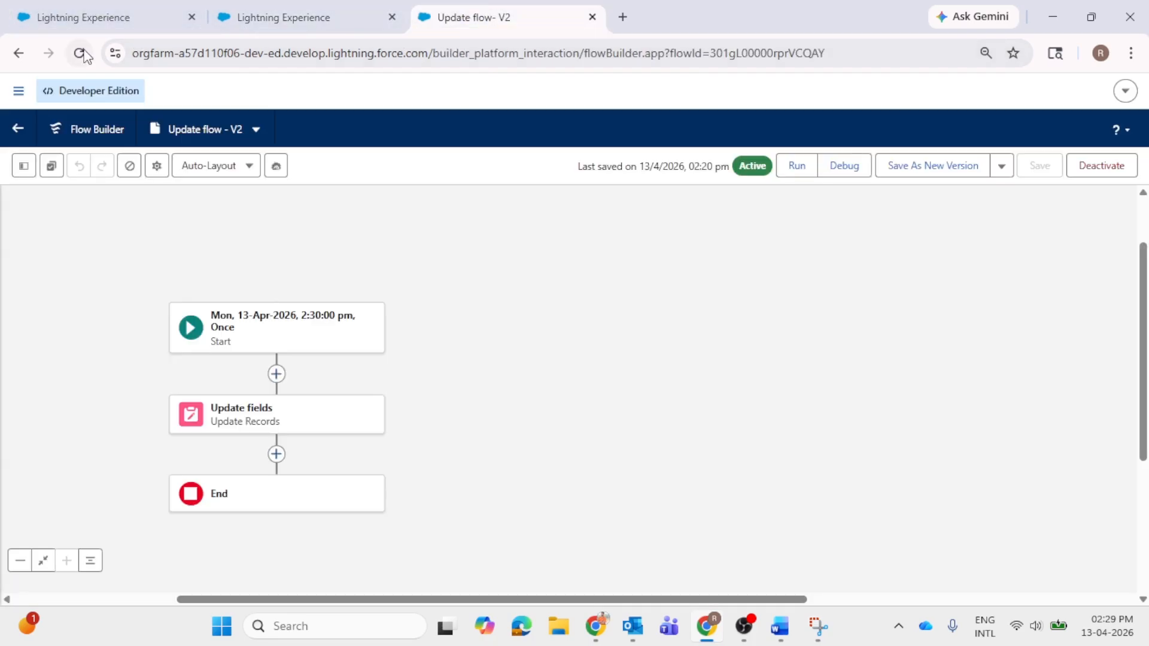
{"action": "left_click", "coordinate": [81, 21]}
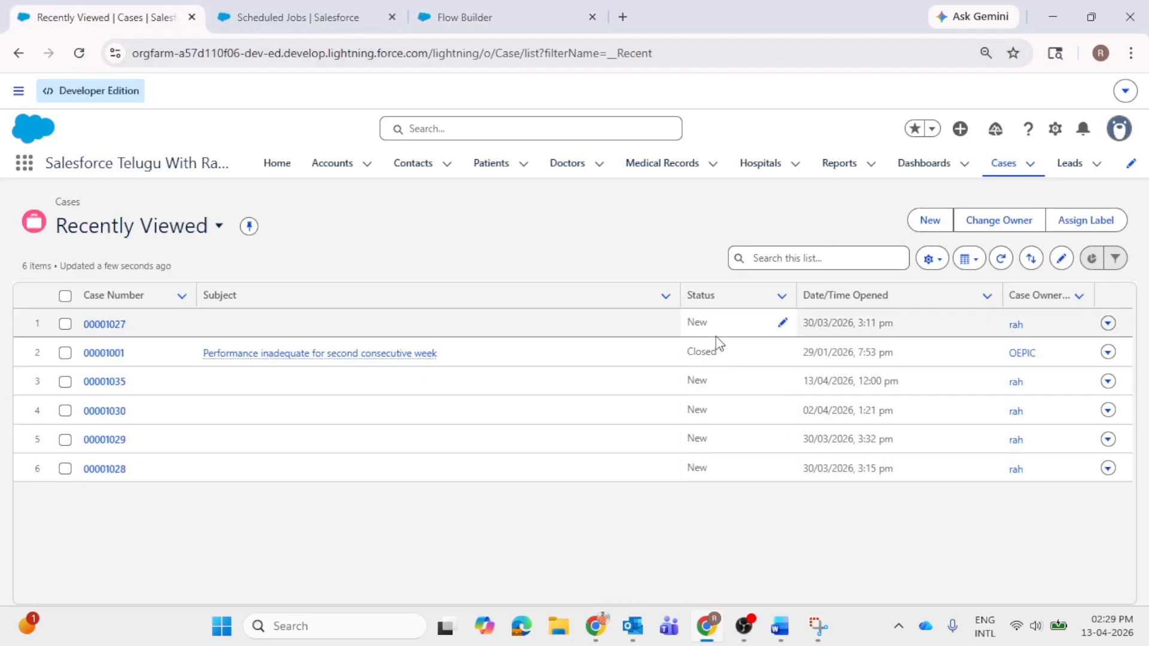
- Check the flow's entry in Scheduled Jobs, and refresh the Cases list repeatedly to look for status changes
{"action": "left_click", "coordinate": [279, 22]}
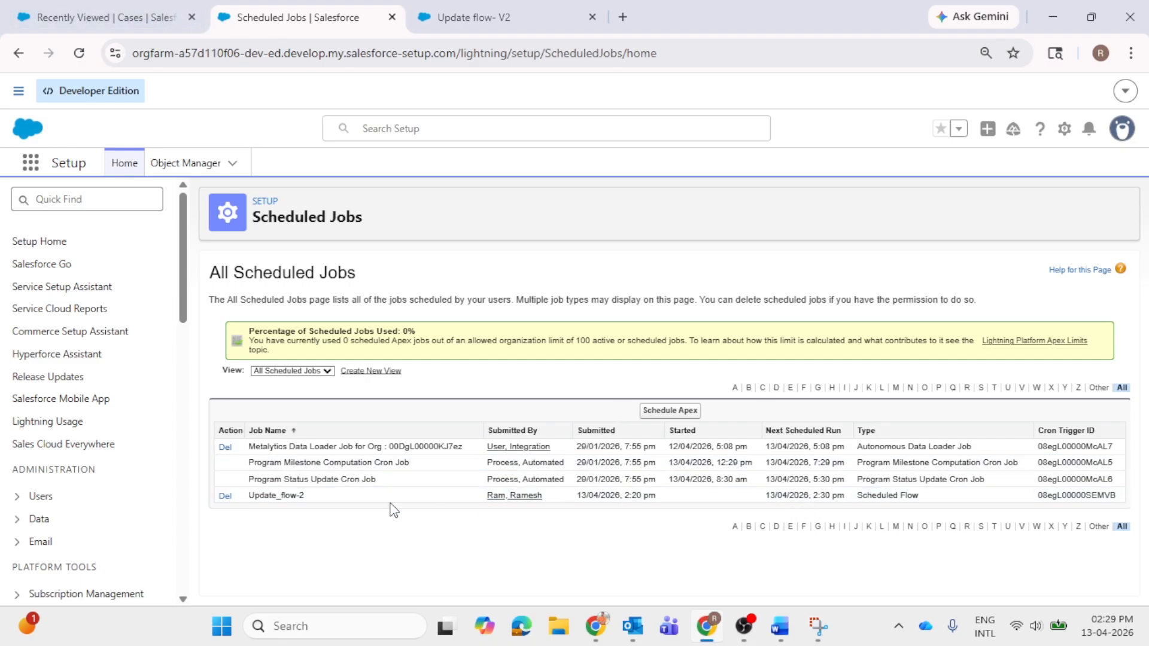
{"action": "left_click", "coordinate": [84, 17]}
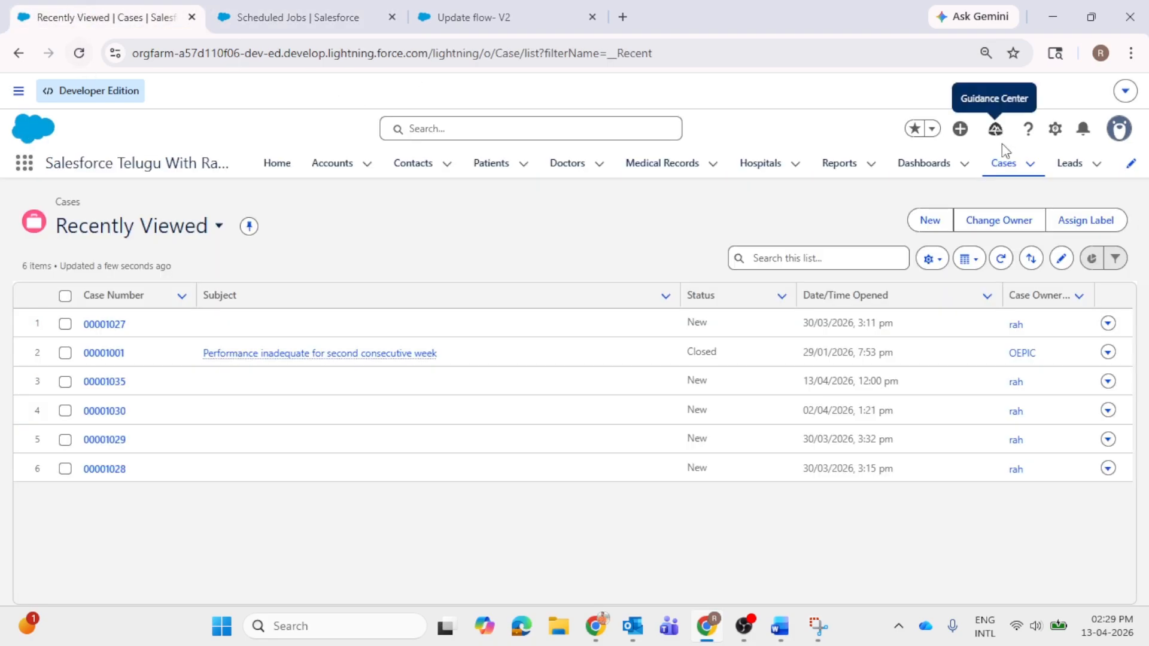
{"action": "left_click", "coordinate": [1001, 259]}
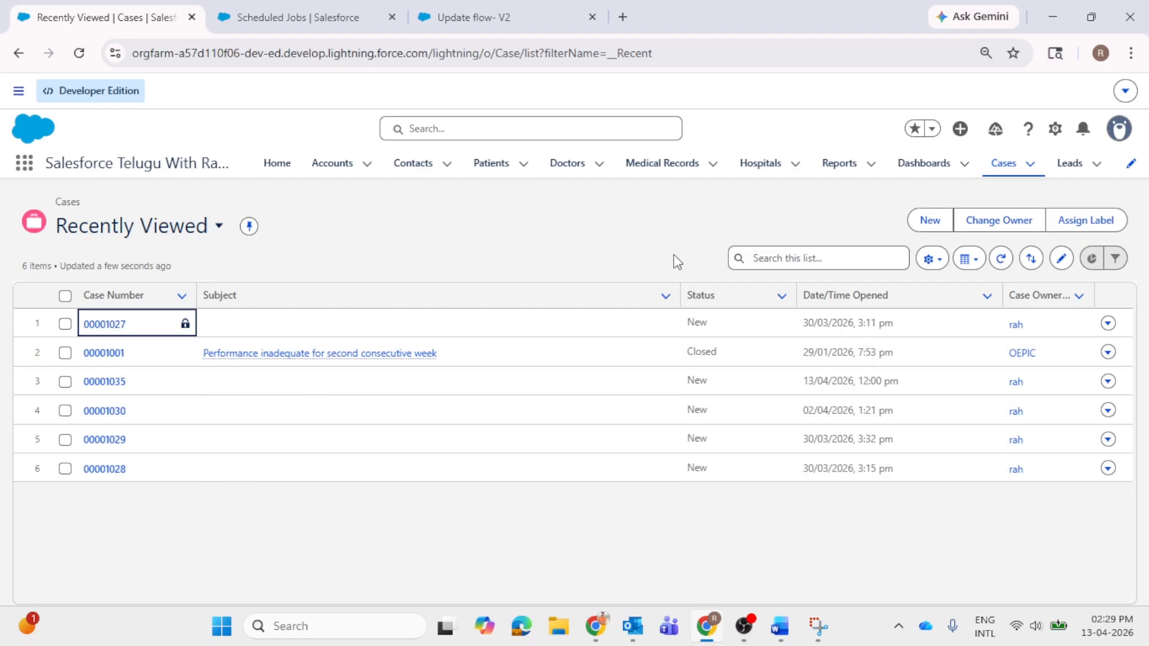
{"action": "left_click", "coordinate": [1002, 268]}
{"action": "left_click", "coordinate": [1003, 260]}
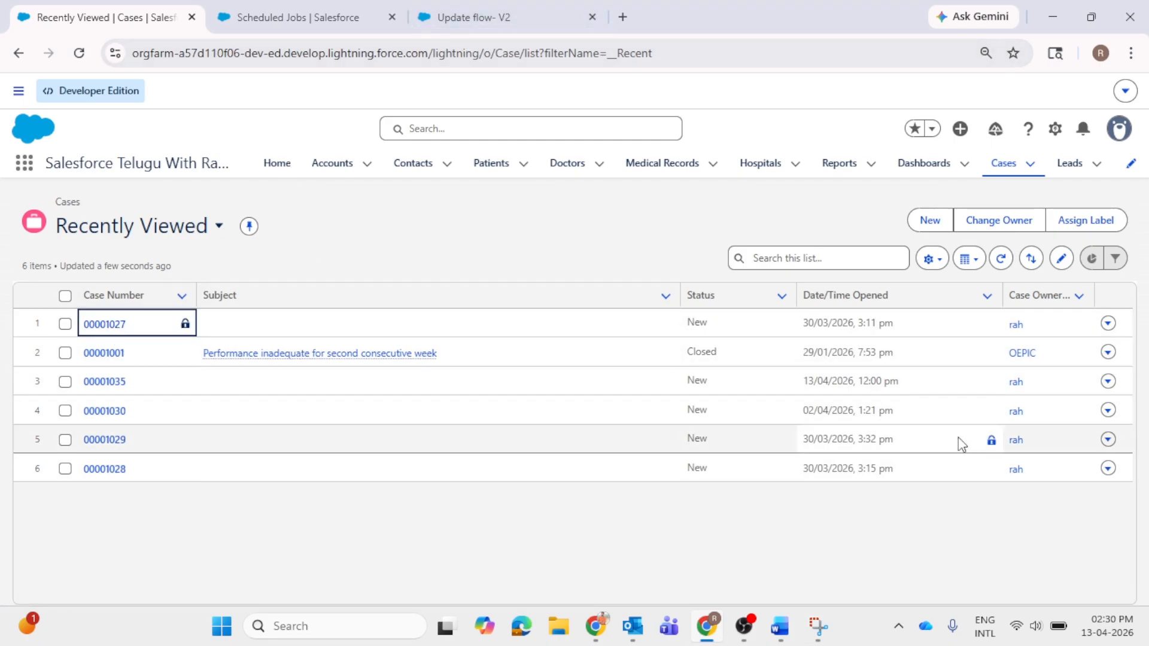
- Reload the Cases list and Scheduled Jobs to check the case statuses and the flow job's start and next run times
{"action": "left_click", "coordinate": [78, 53]}
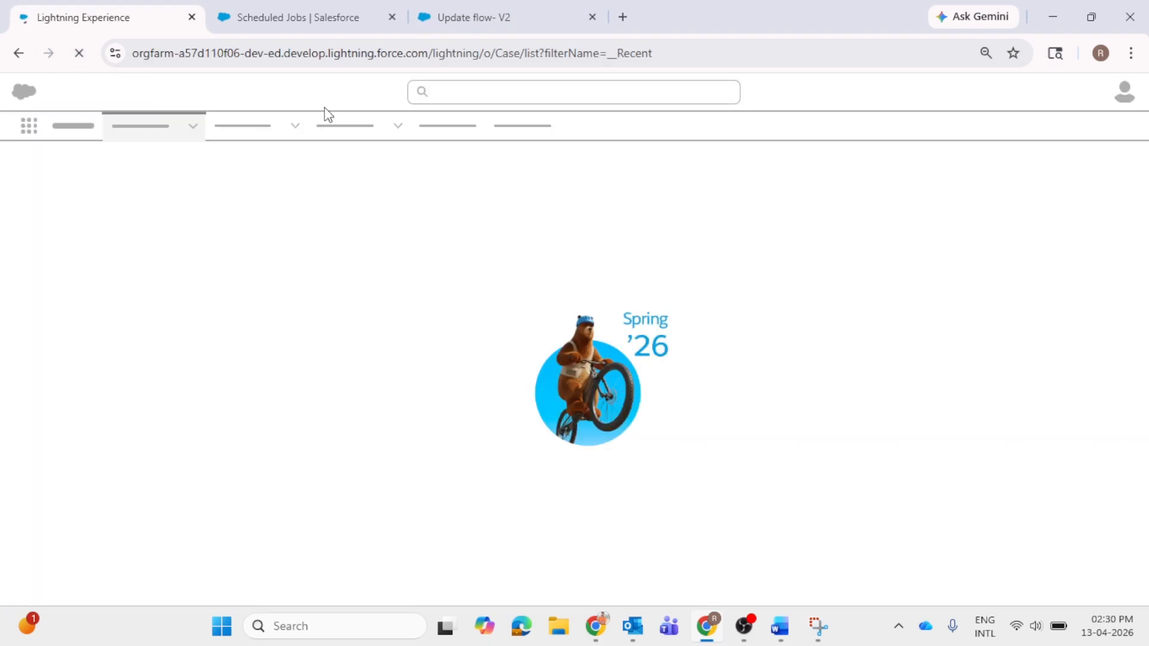
{"action": "left_click", "coordinate": [312, 21]}
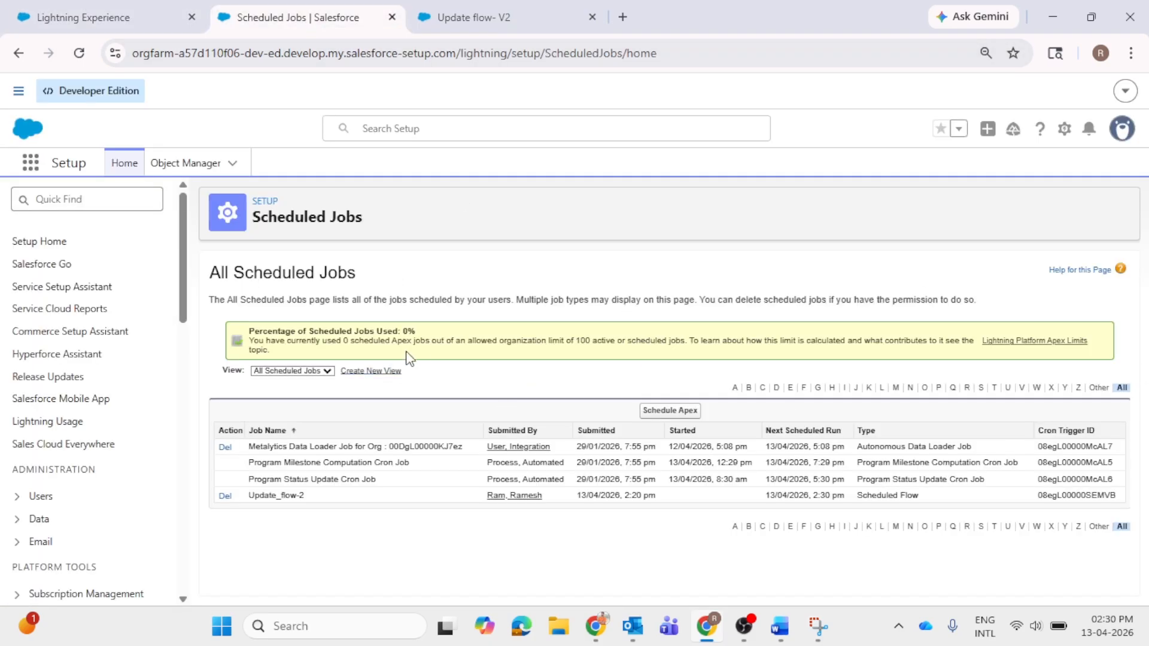
{"action": "left_click", "coordinate": [78, 53]}
{"action": "left_click", "coordinate": [88, 30]}
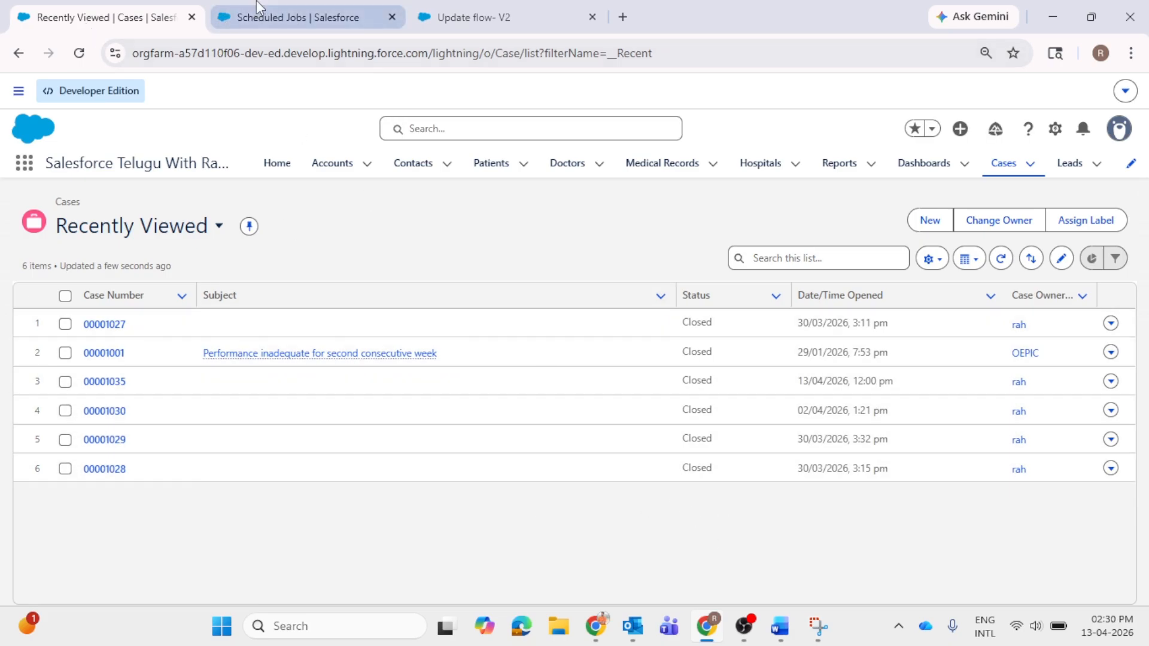
{"action": "left_click", "coordinate": [260, 17]}
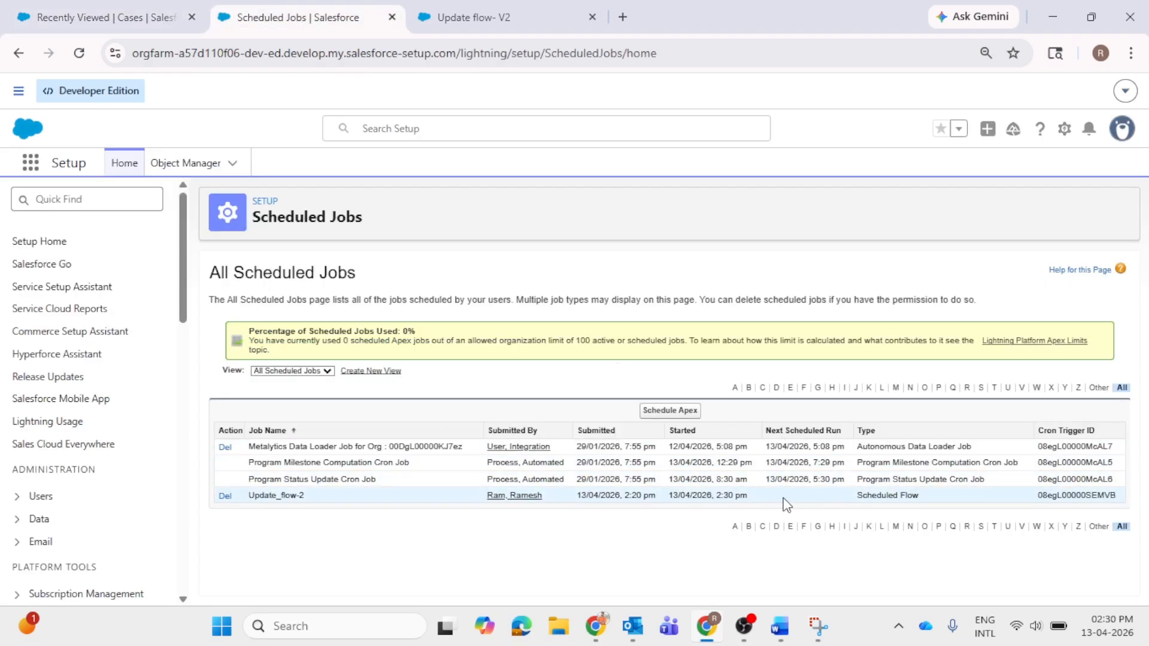
- Examine the frequency options in the schedule of the flow's Start element
{"action": "left_click", "coordinate": [501, 21]}
{"action": "left_click", "coordinate": [653, 289]}
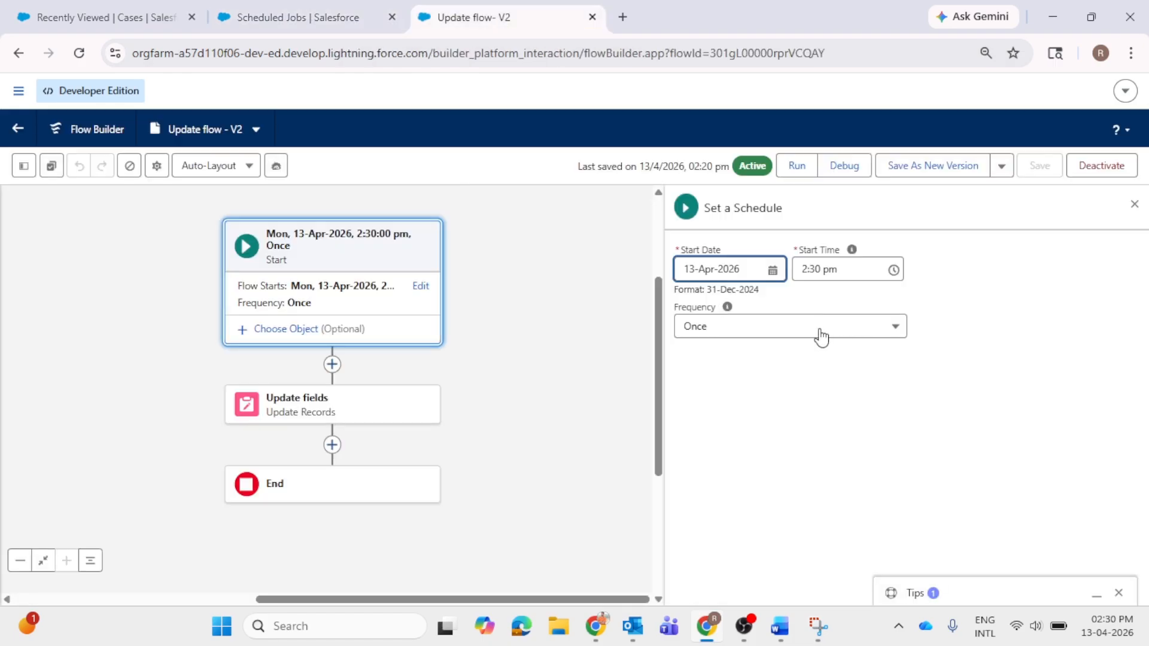
{"action": "left_click", "coordinate": [802, 340]}
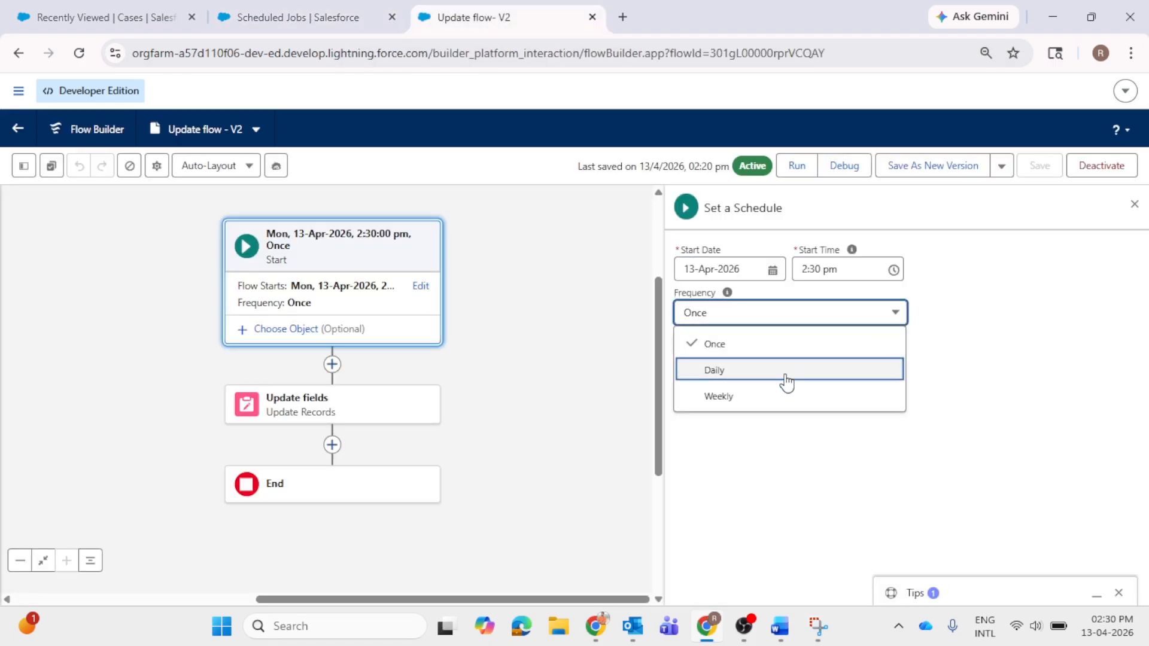
{"action": "left_click", "coordinate": [818, 500]}
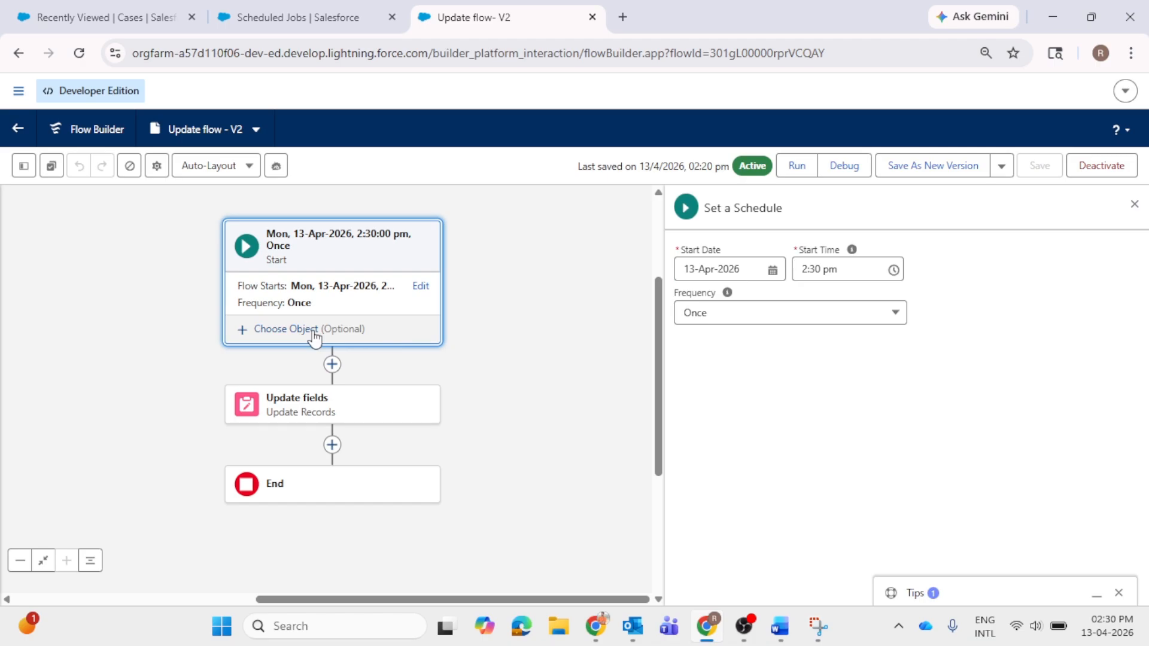
- Choose Case as the object for the scheduled flow's Start element
{"action": "left_click", "coordinate": [294, 330]}
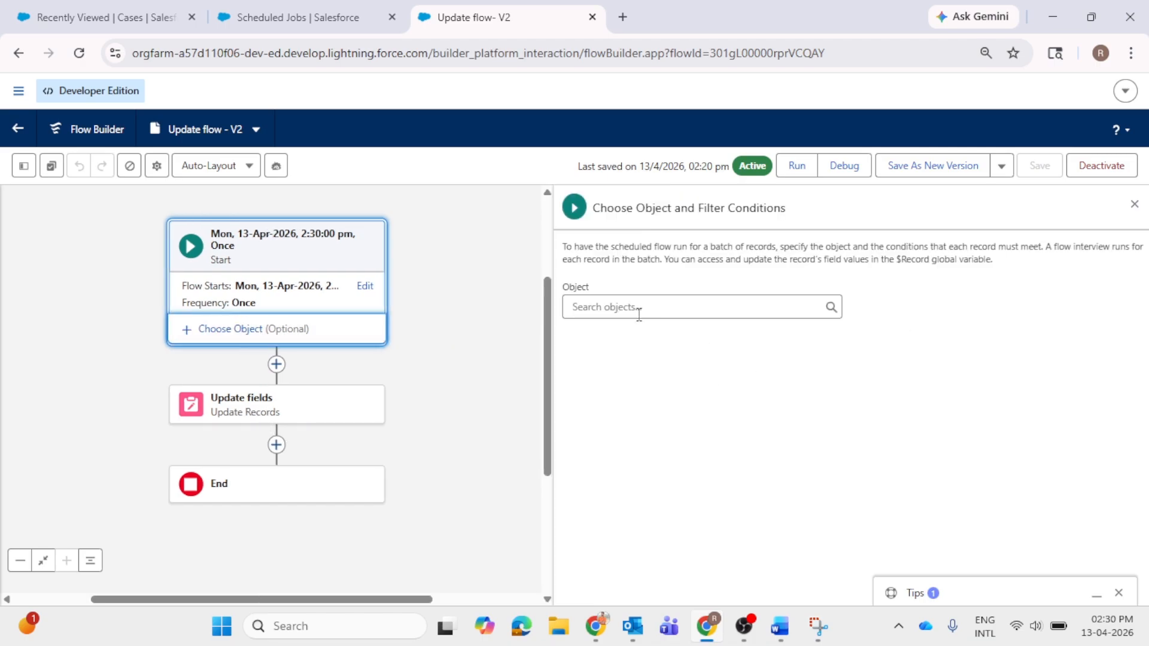
{"action": "left_click", "coordinate": [630, 308]}
{"action": "type", "text": "Case"}
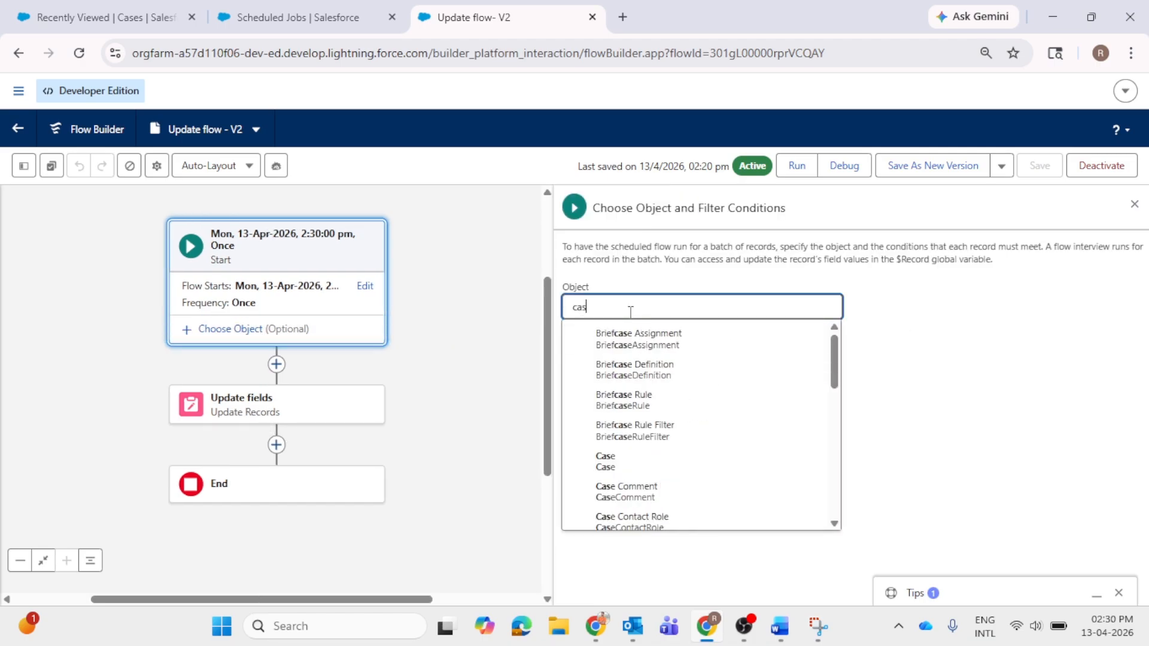
{"action": "left_click", "coordinate": [656, 456]}
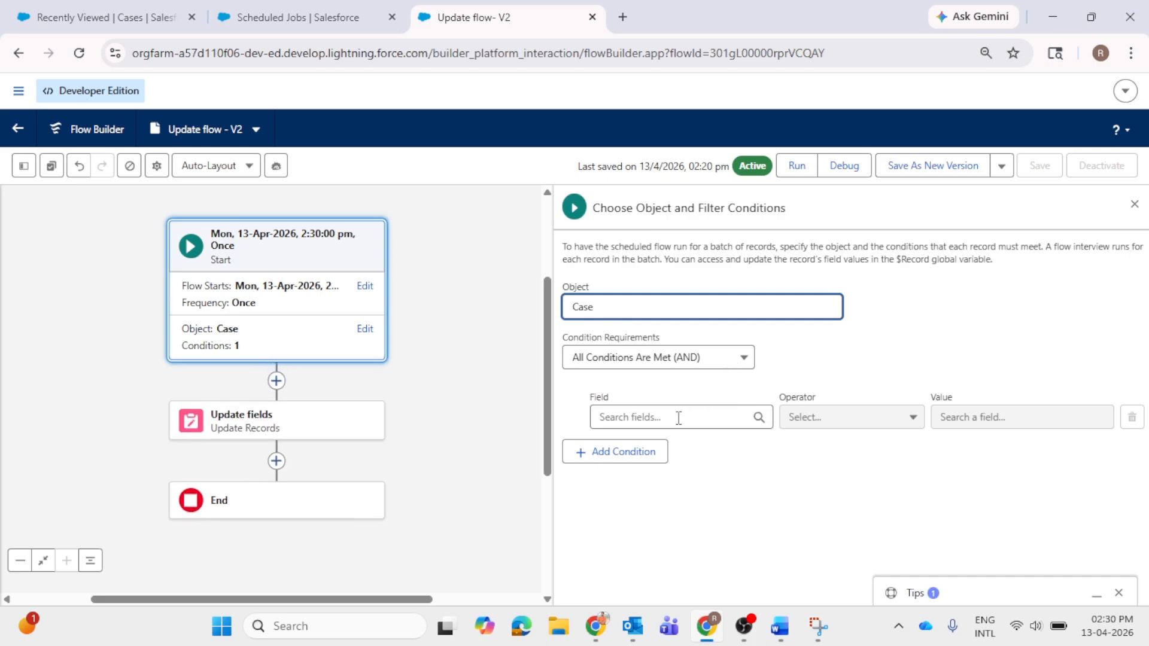
- Set the Start element's filter condition for Case records to Status Equals New
{"action": "left_click", "coordinate": [678, 421]}
{"action": "type", "text": "sta"}
{"action": "left_click", "coordinate": [685, 527]}
{"action": "left_click", "coordinate": [943, 425]}
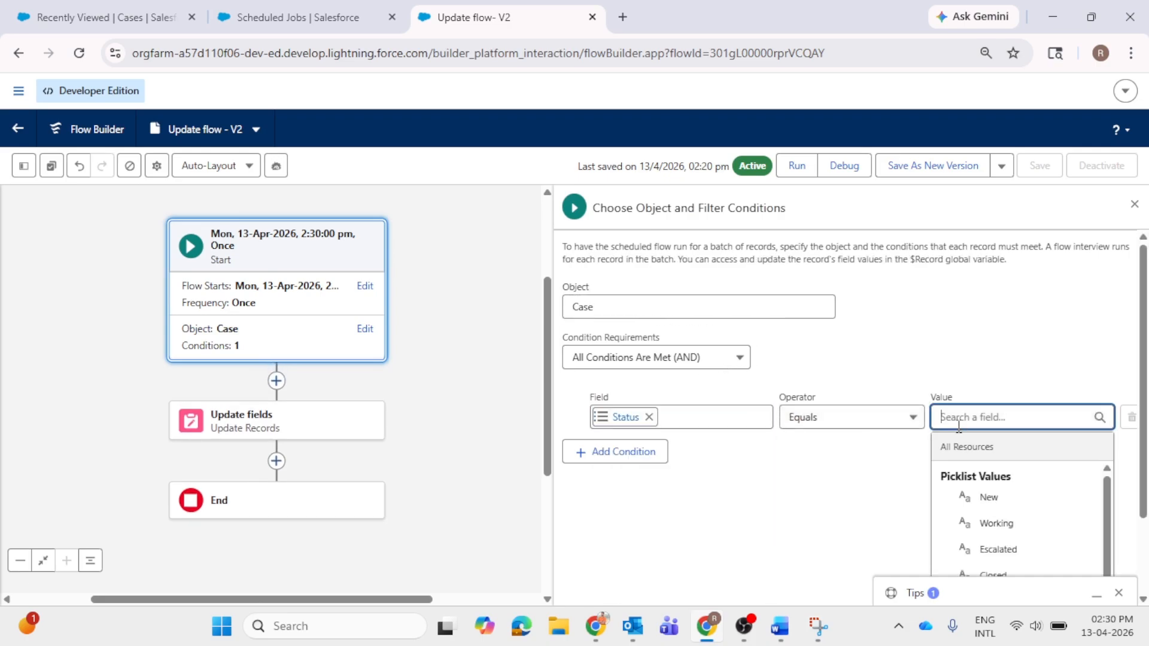
{"action": "left_click", "coordinate": [959, 497]}
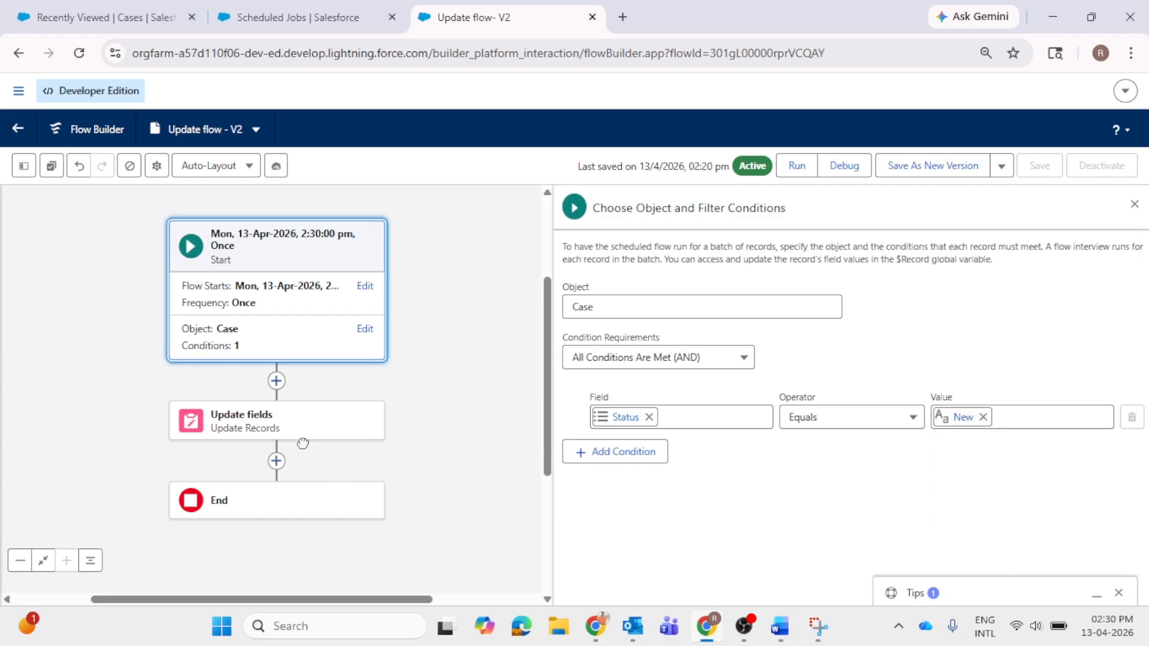
- Review the filter conditions and field value assignments of the Update fields element, and close its settings
{"action": "left_click", "coordinate": [318, 436]}
{"action": "scroll", "coordinate": [737, 464], "scroll_direction": "down", "scroll_amount": 4}
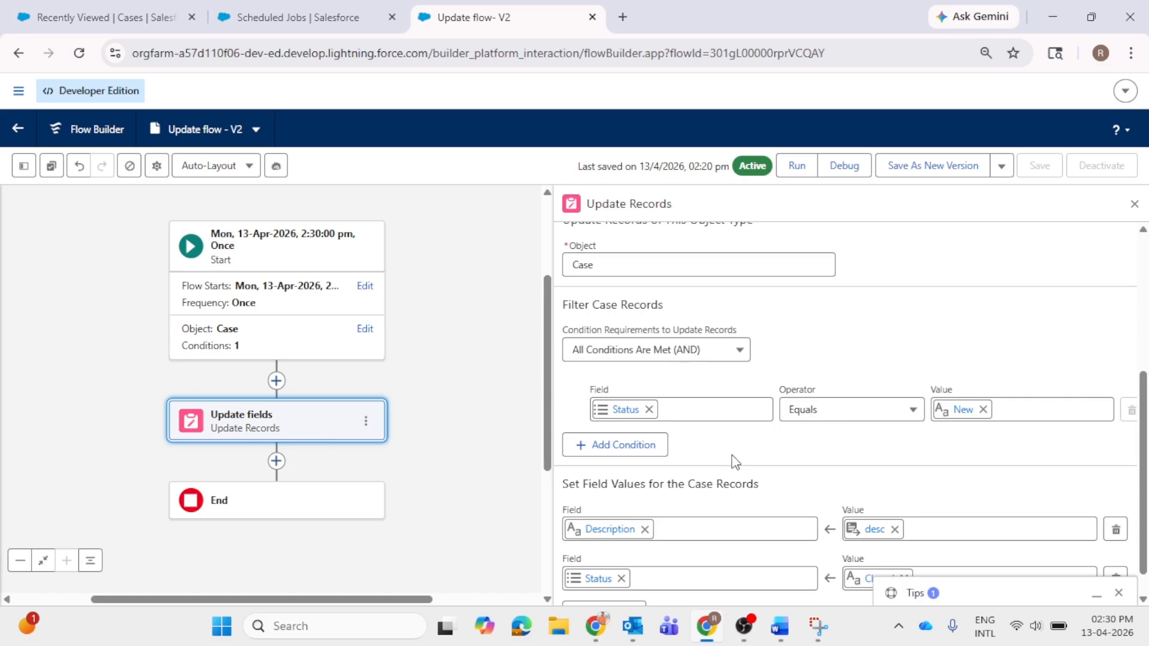
{"action": "scroll", "coordinate": [802, 456], "scroll_direction": "down", "scroll_amount": 1}
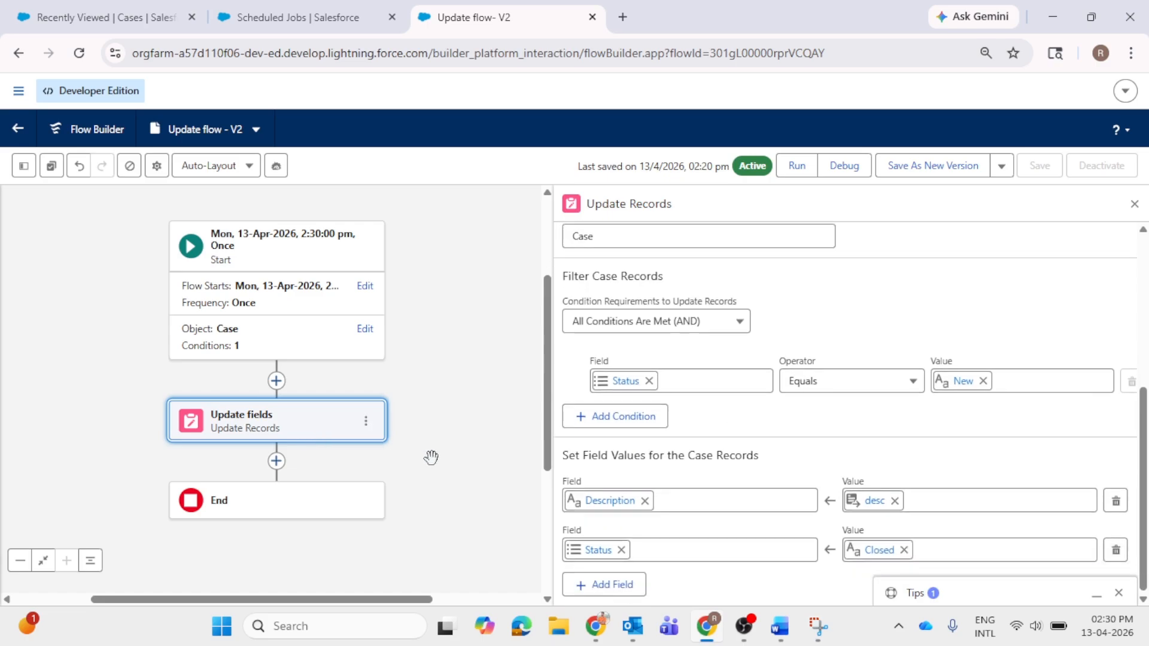
{"action": "left_click", "coordinate": [1134, 204]}
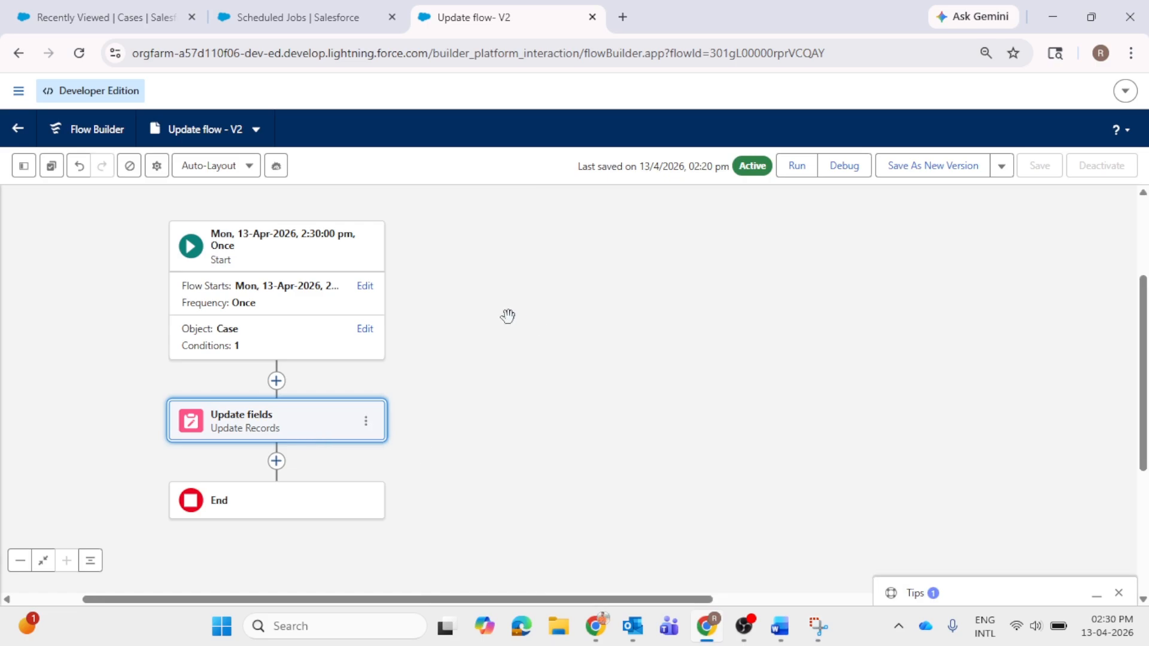
{"action": "left_click", "coordinate": [463, 336]}
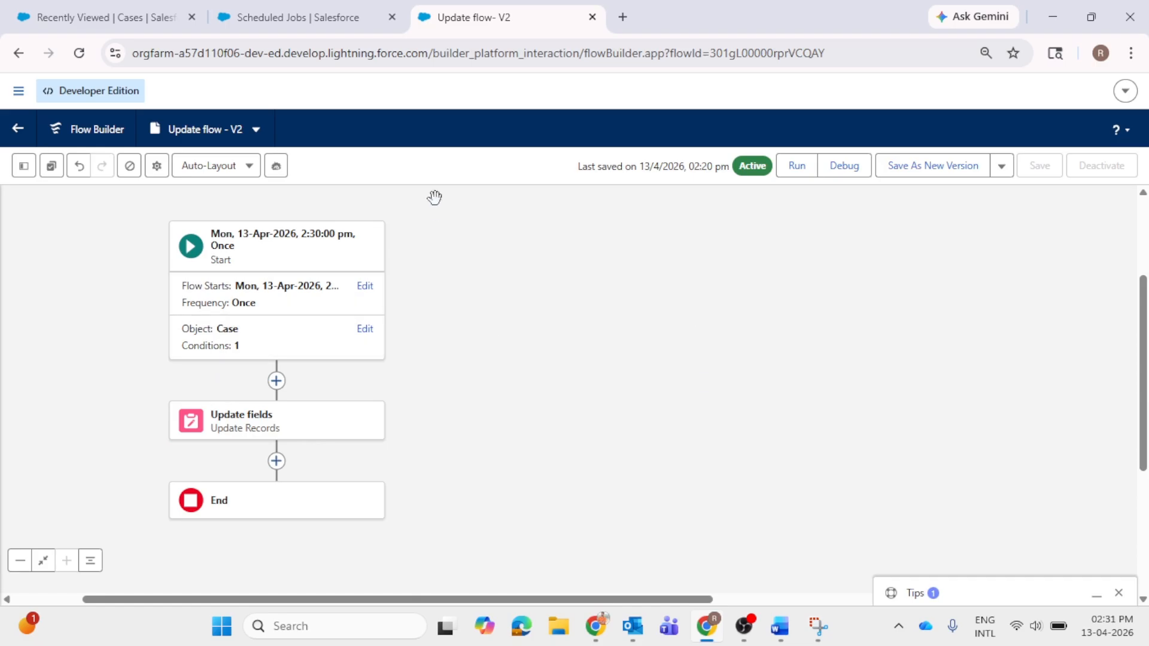
- Reload the Cases list and examine the statuses and last modified dates in the All Closed Cases list view
{"action": "left_click", "coordinate": [99, 12]}
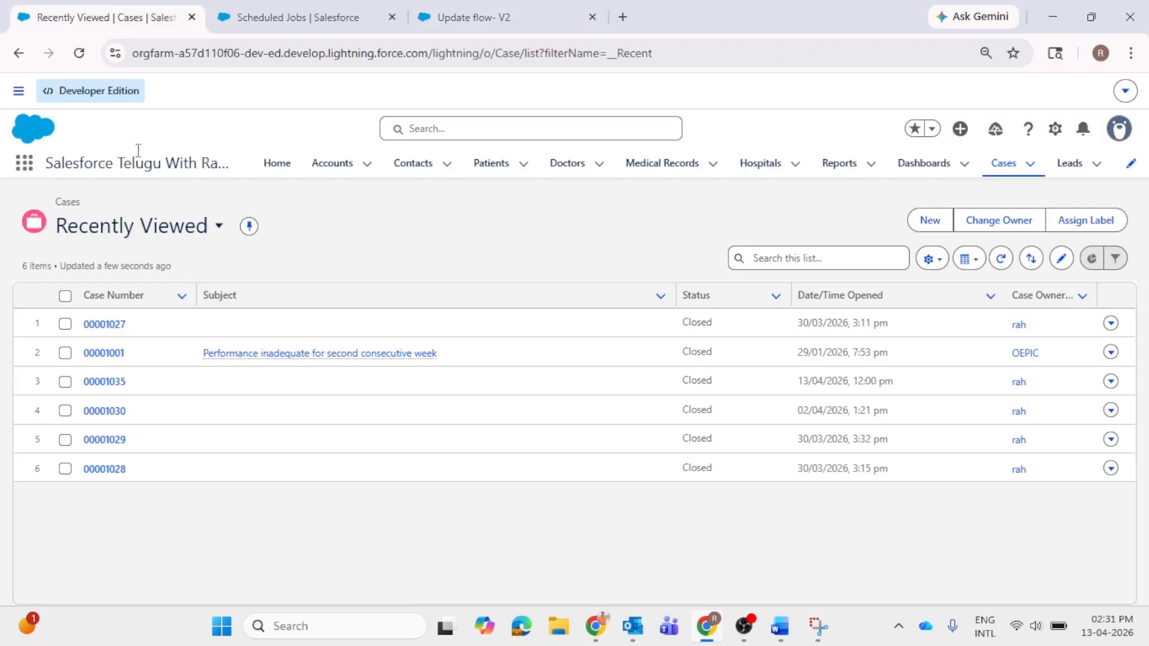
{"action": "left_click", "coordinate": [79, 52]}
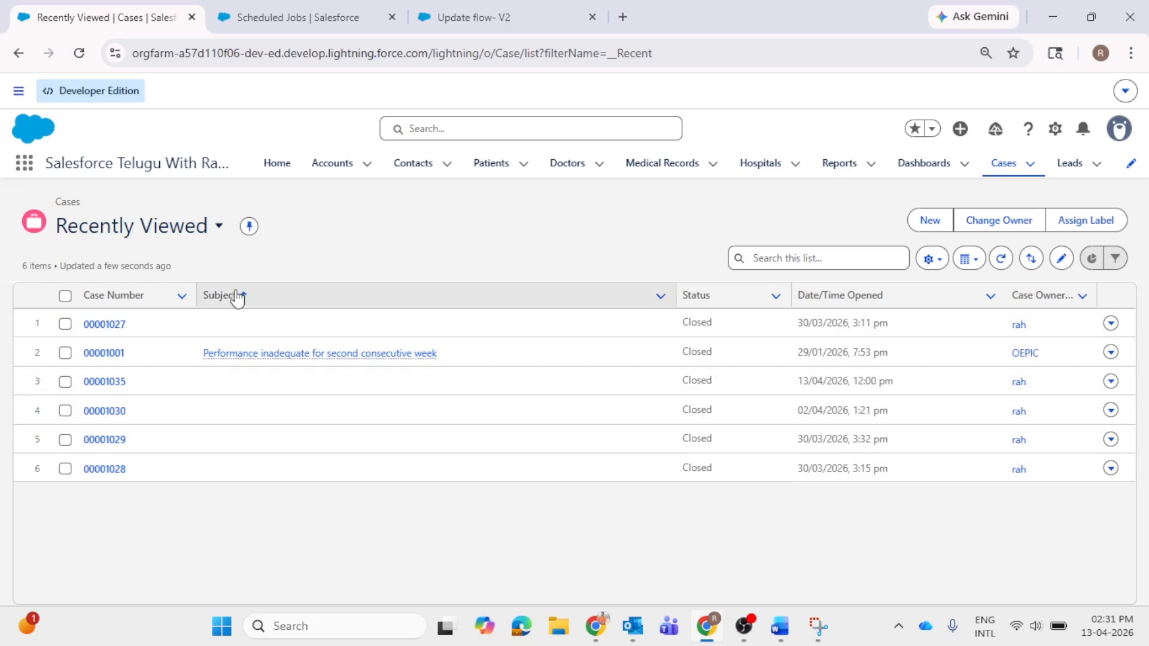
{"action": "left_click", "coordinate": [219, 227]}
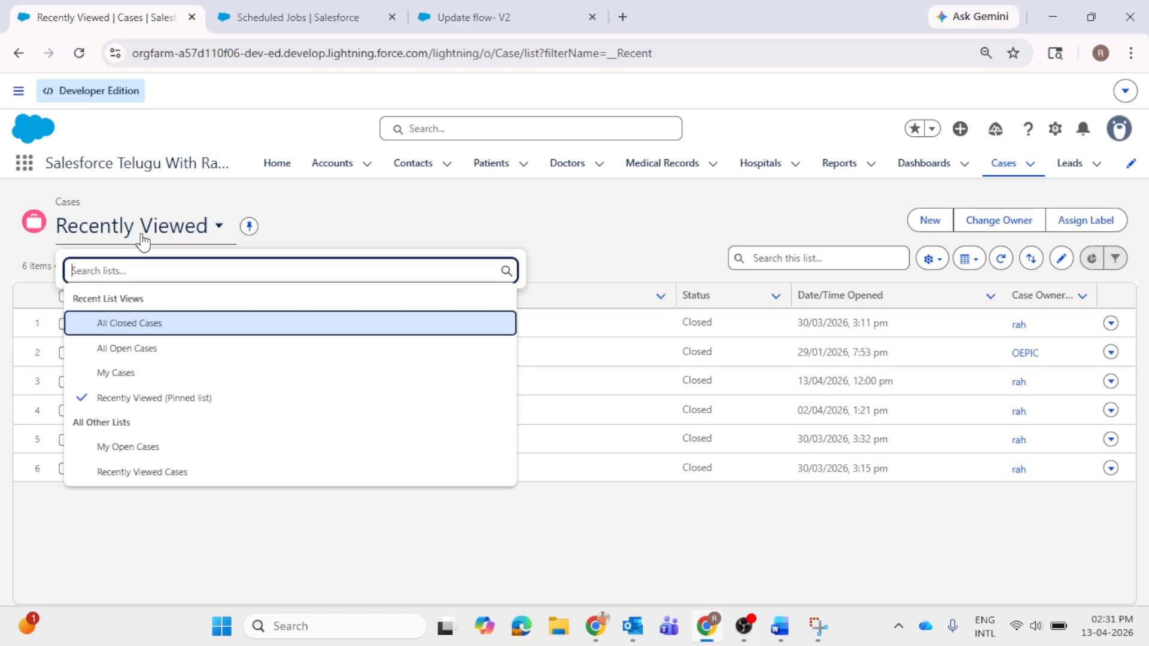
{"action": "left_click", "coordinate": [150, 326]}
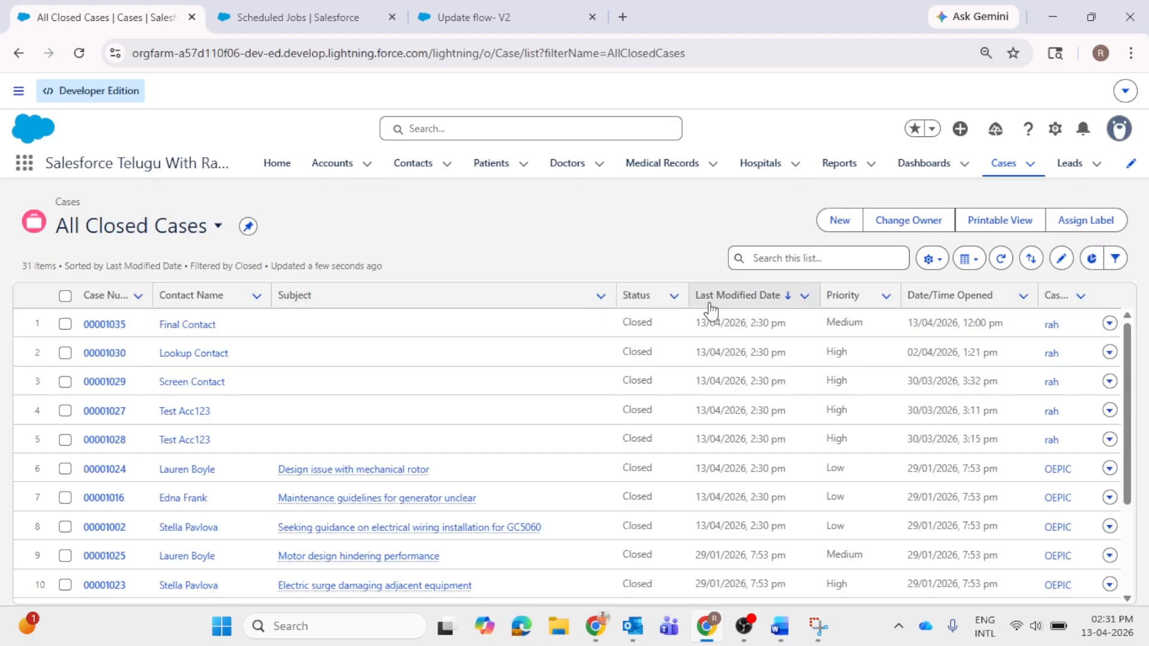
{"action": "scroll", "coordinate": [739, 347], "scroll_direction": "down", "scroll_amount": 8}
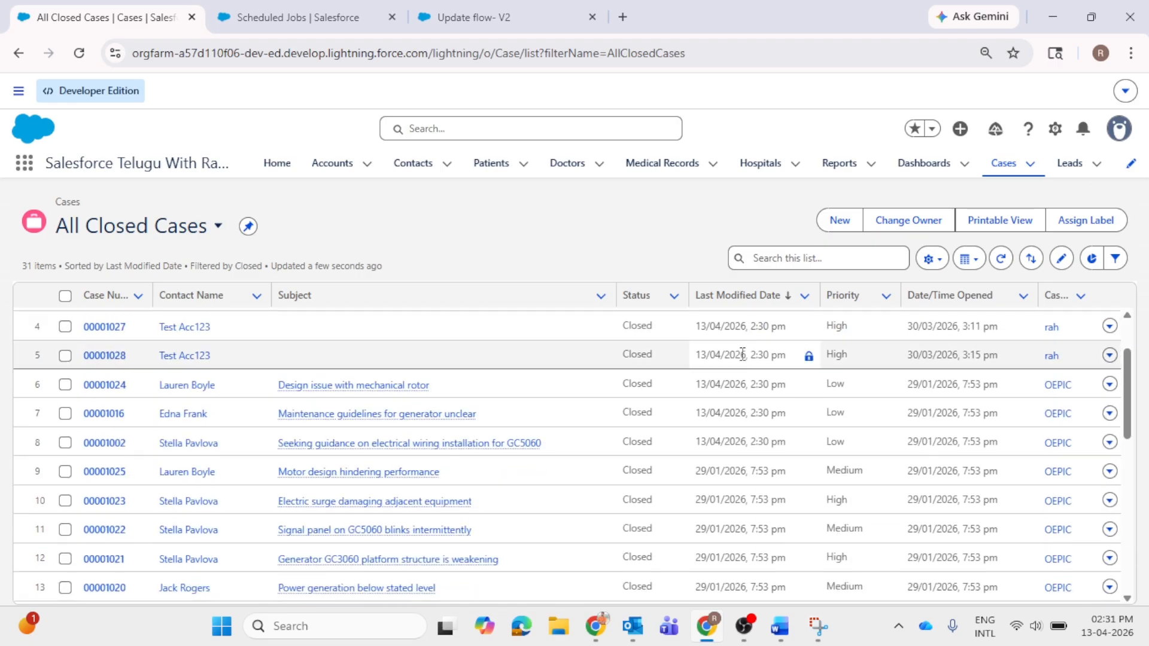
{"action": "scroll", "coordinate": [741, 358], "scroll_direction": "up", "scroll_amount": 8}
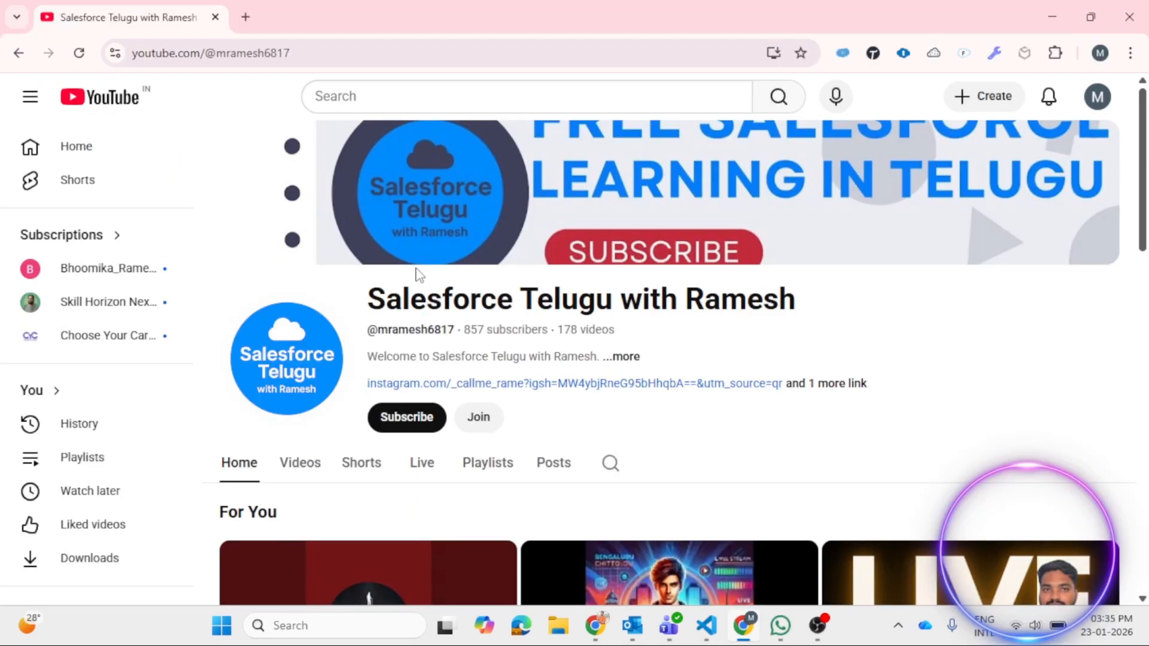
- On YouTube, subscribe to the displayed Salesforce Telugu channel and set its notifications to All
{"action": "scroll", "coordinate": [810, 268], "scroll_direction": "down", "scroll_amount": 2}
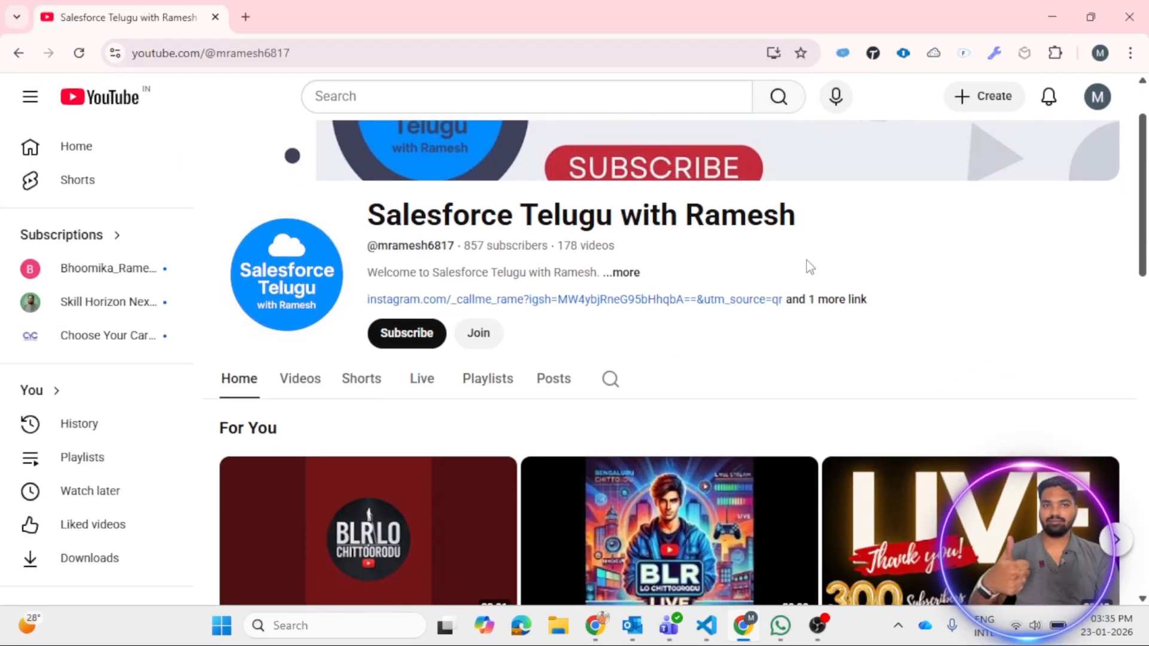
{"action": "left_click", "coordinate": [412, 335]}
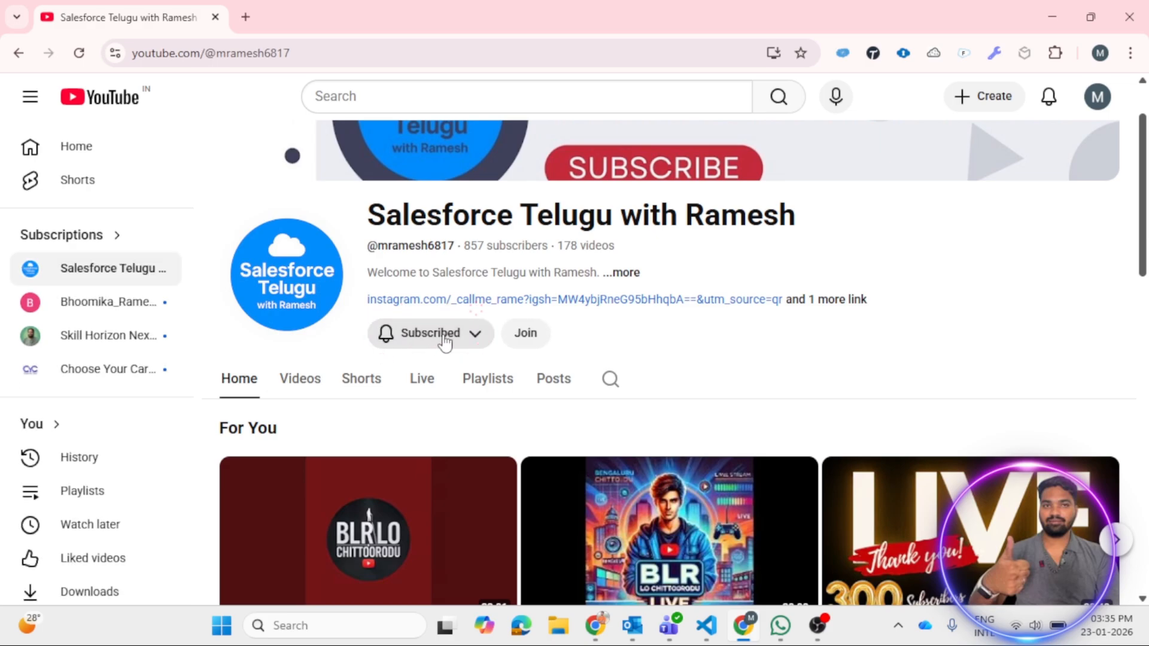
{"action": "left_click", "coordinate": [474, 335]}
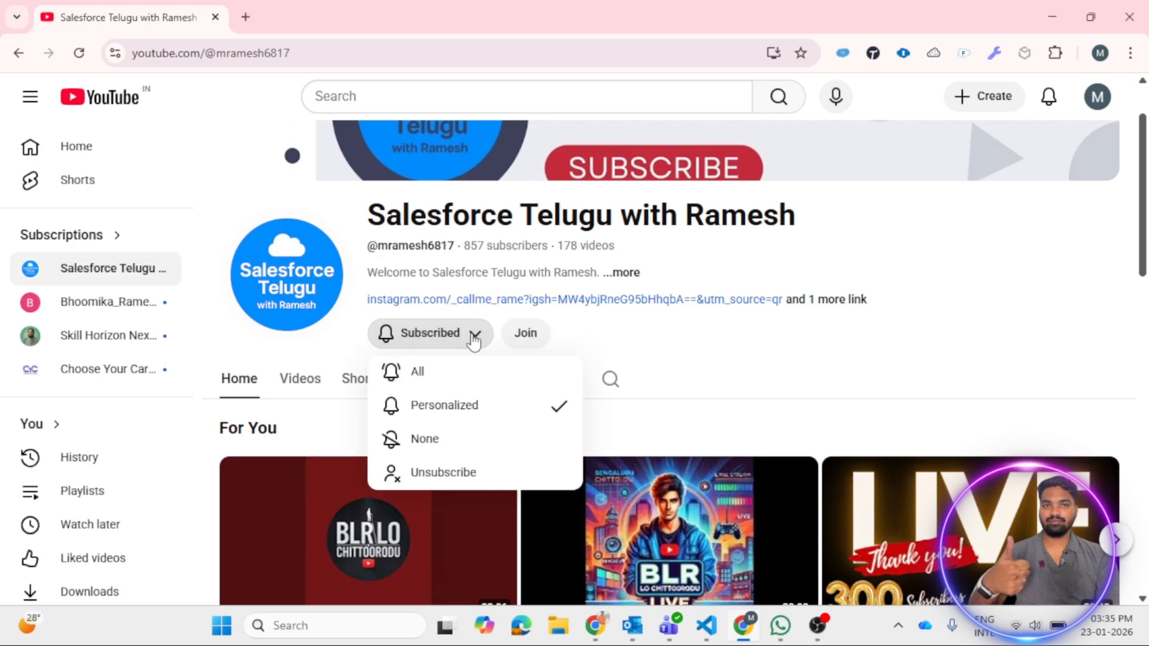
{"action": "left_click", "coordinate": [443, 376]}
{"action": "scroll", "coordinate": [443, 380], "scroll_direction": "up", "scroll_amount": 2}
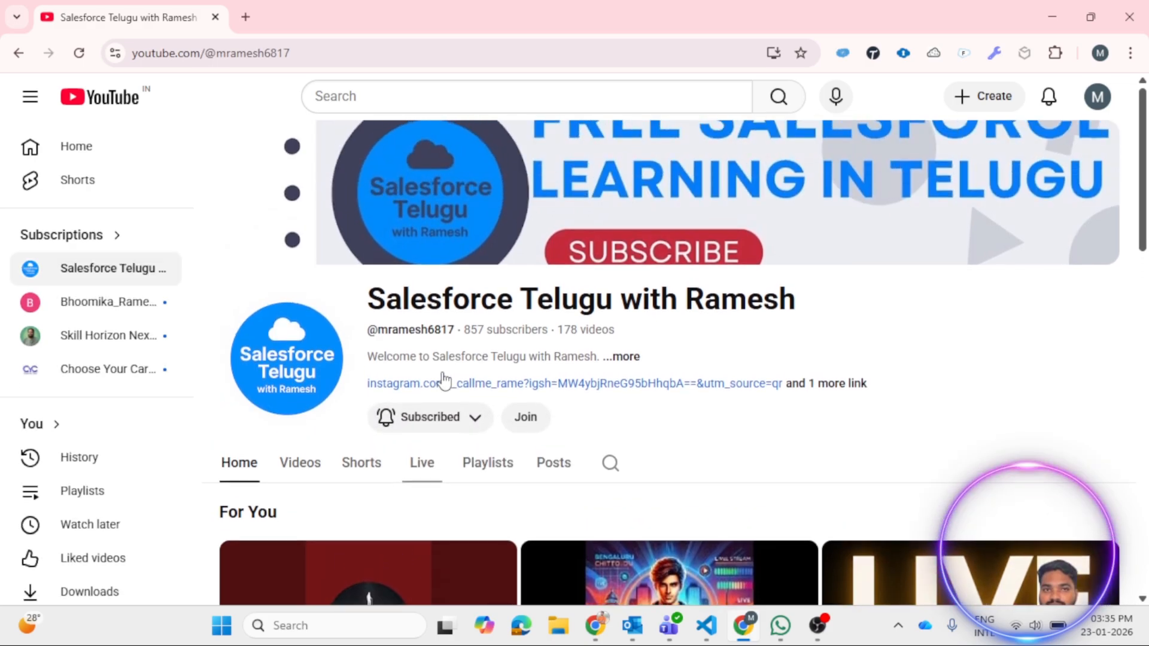